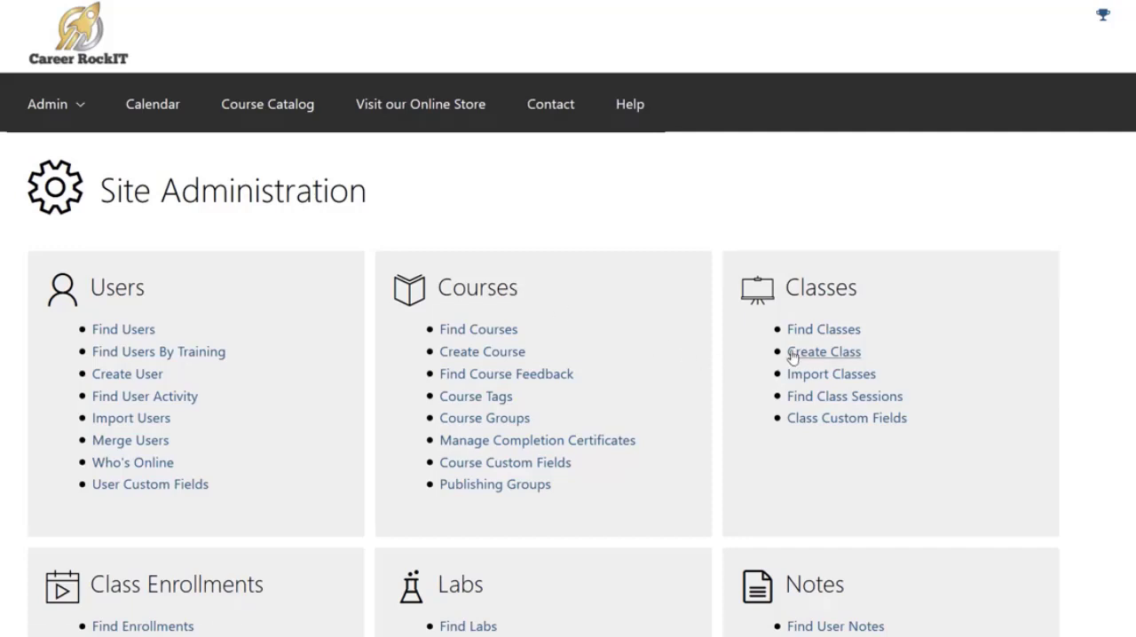
- Open the form for creating a class and look through its sections, including the extended set of fields
click(824, 352)
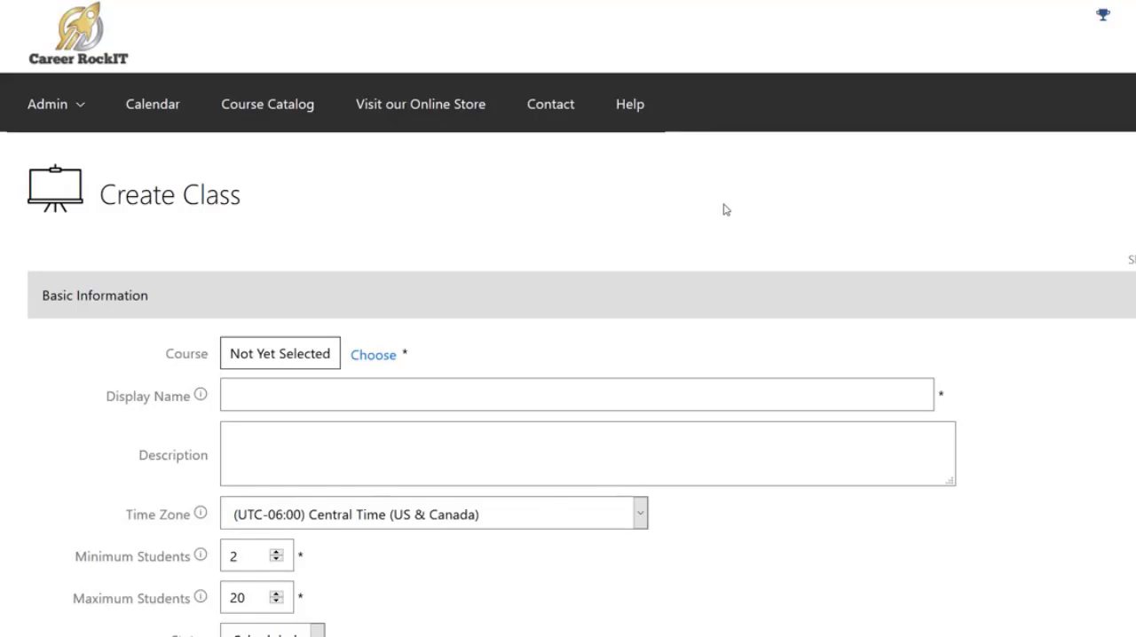
scroll(719, 200, down, 2)
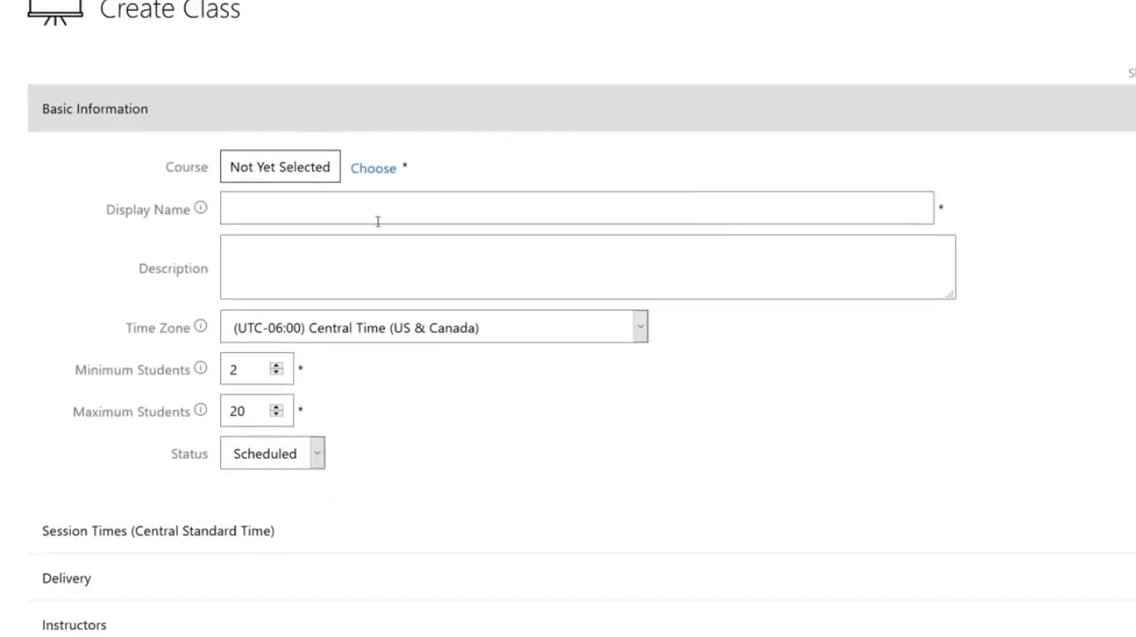
scroll(364, 466, down, 2)
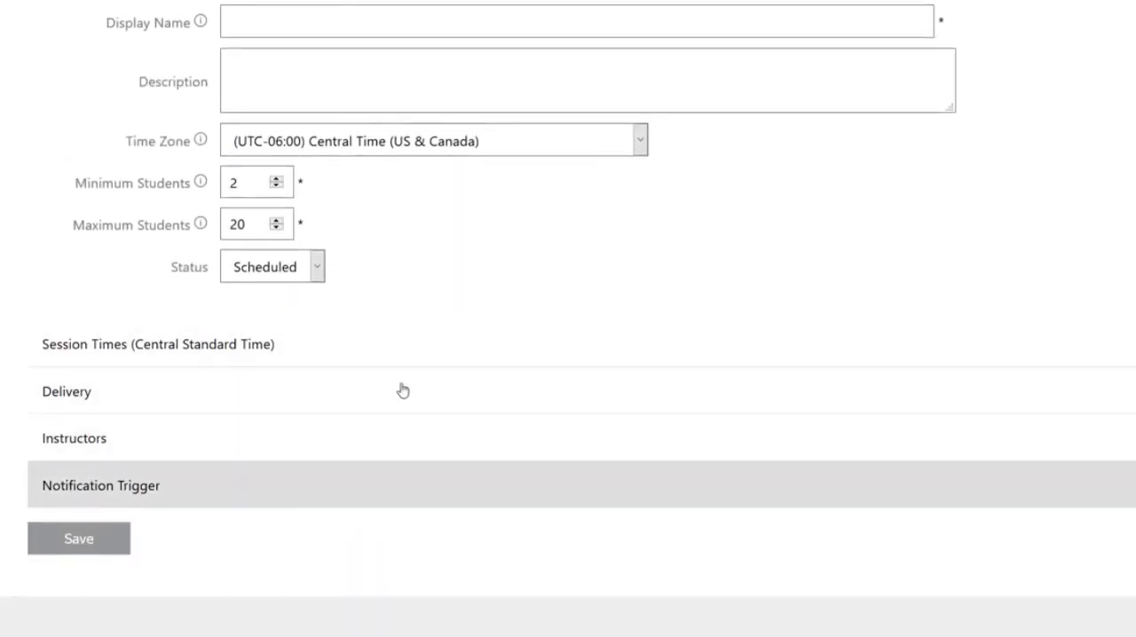
scroll(629, 323, up, 4)
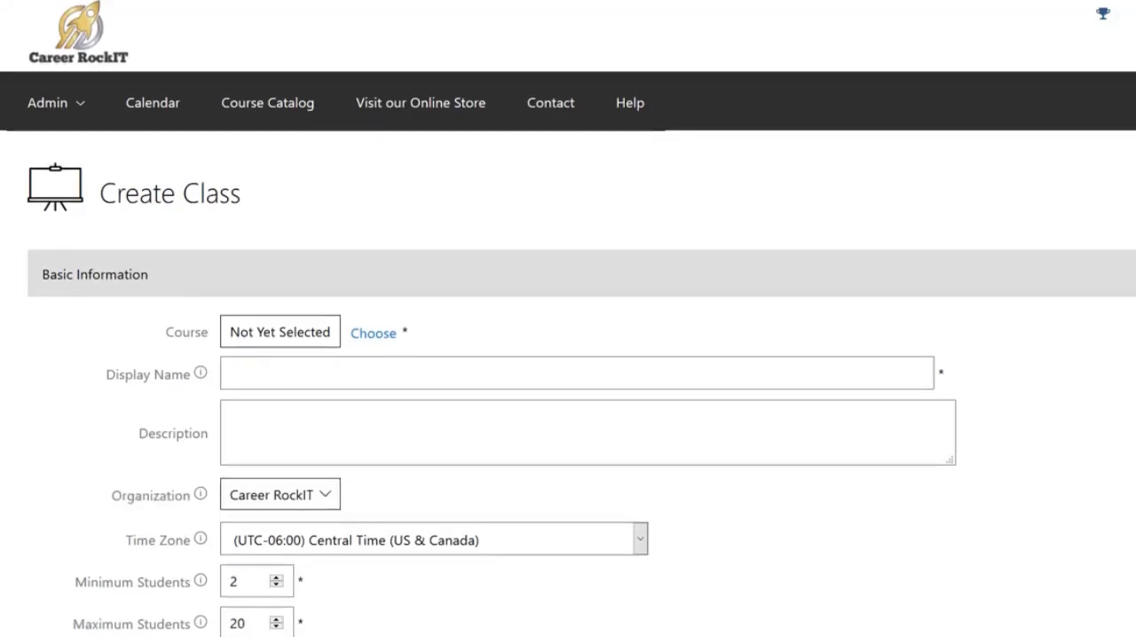
scroll(568, 319, down, 5)
scroll(568, 318, down, 5)
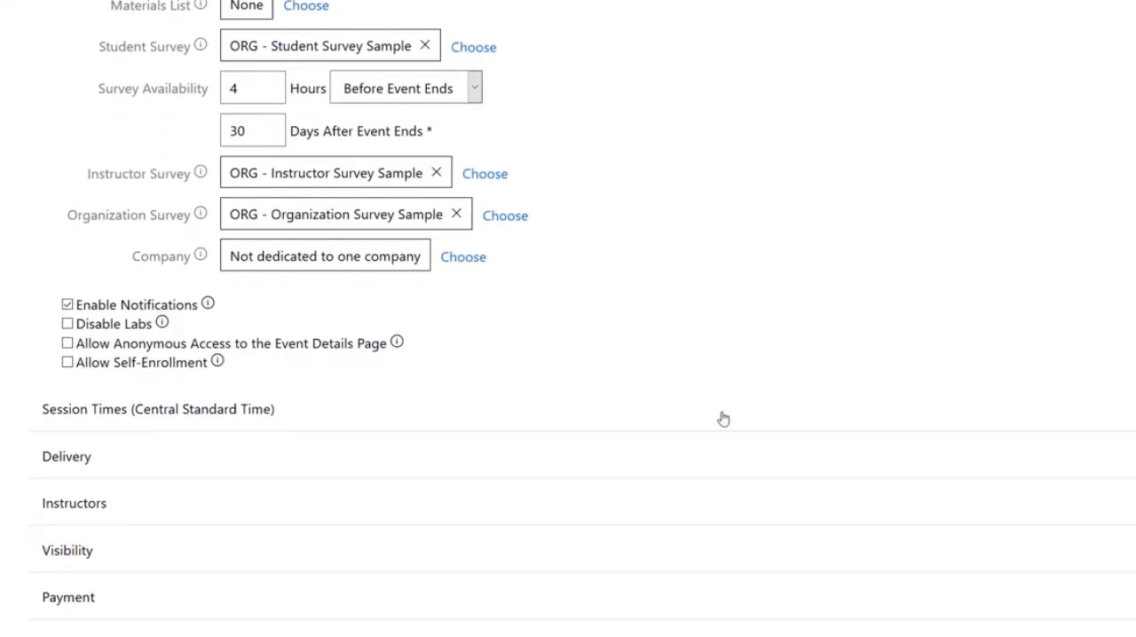
scroll(647, 444, down, 2)
scroll(646, 444, down, 1)
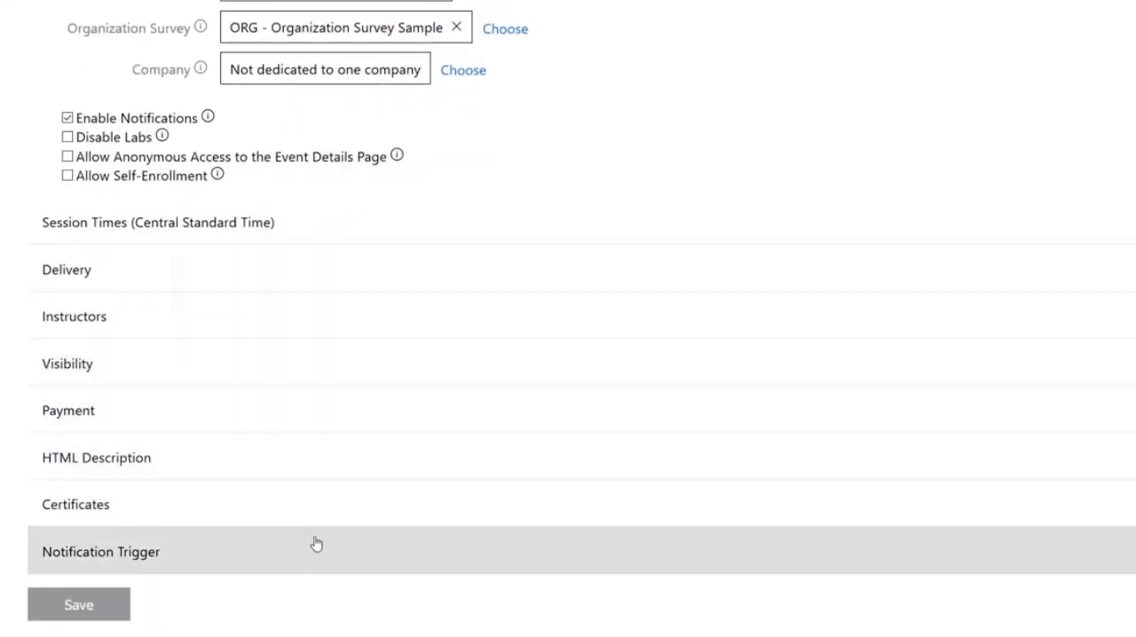
scroll(1053, 266, up, 5)
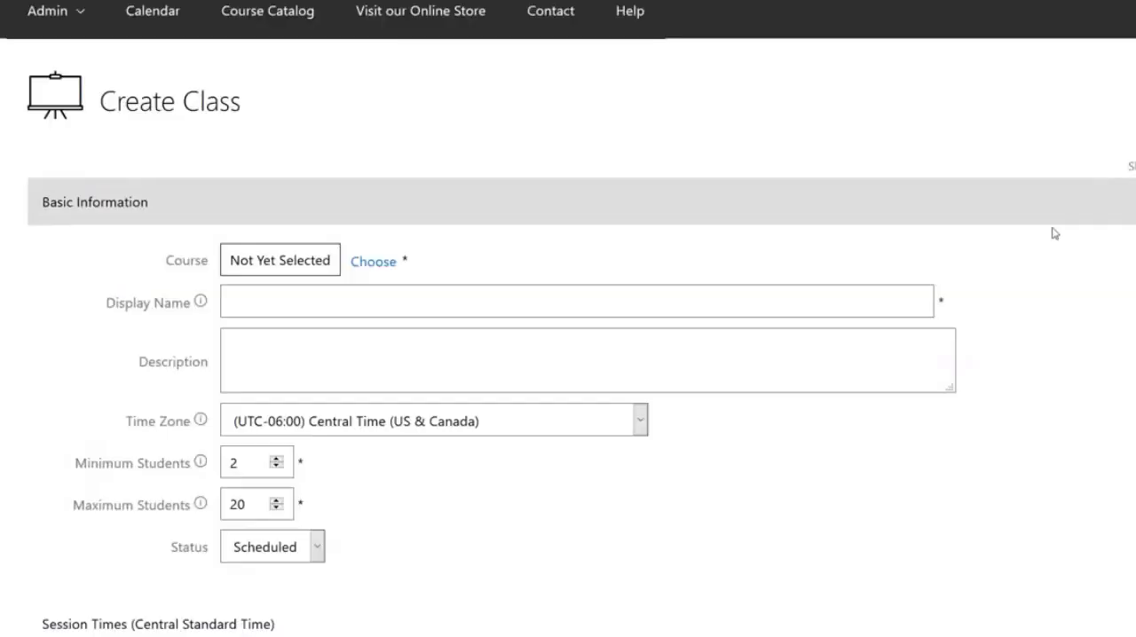
scroll(568, 319, down, 1)
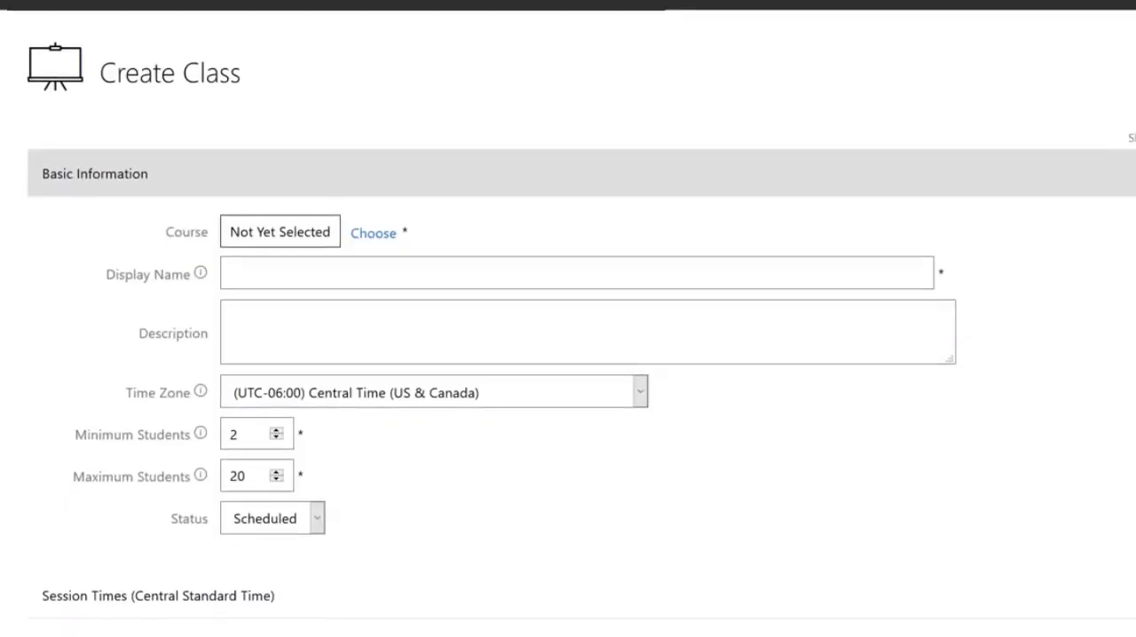
scroll(568, 319, down, 1)
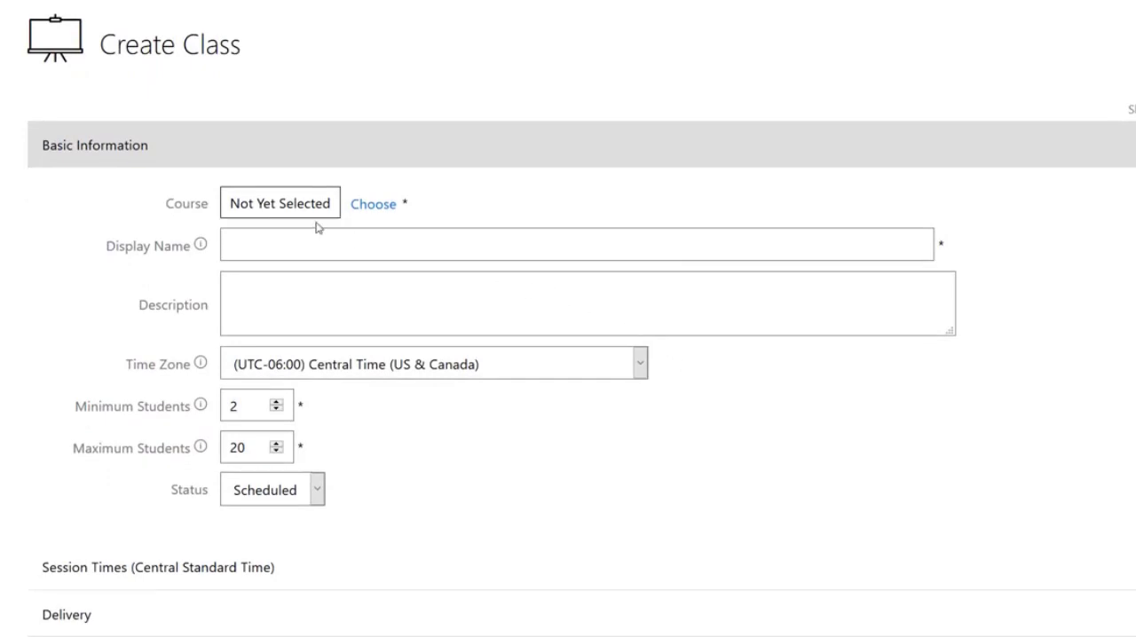
- Search the available courses and choose "A Course, of course" as the course for the class
click(374, 205)
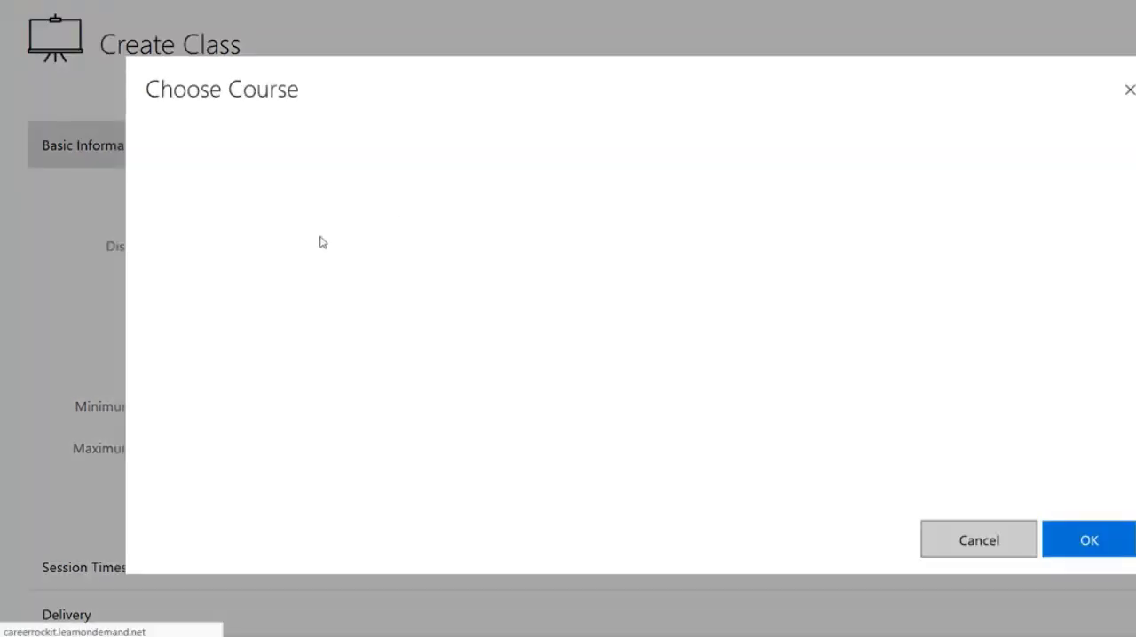
click(244, 244)
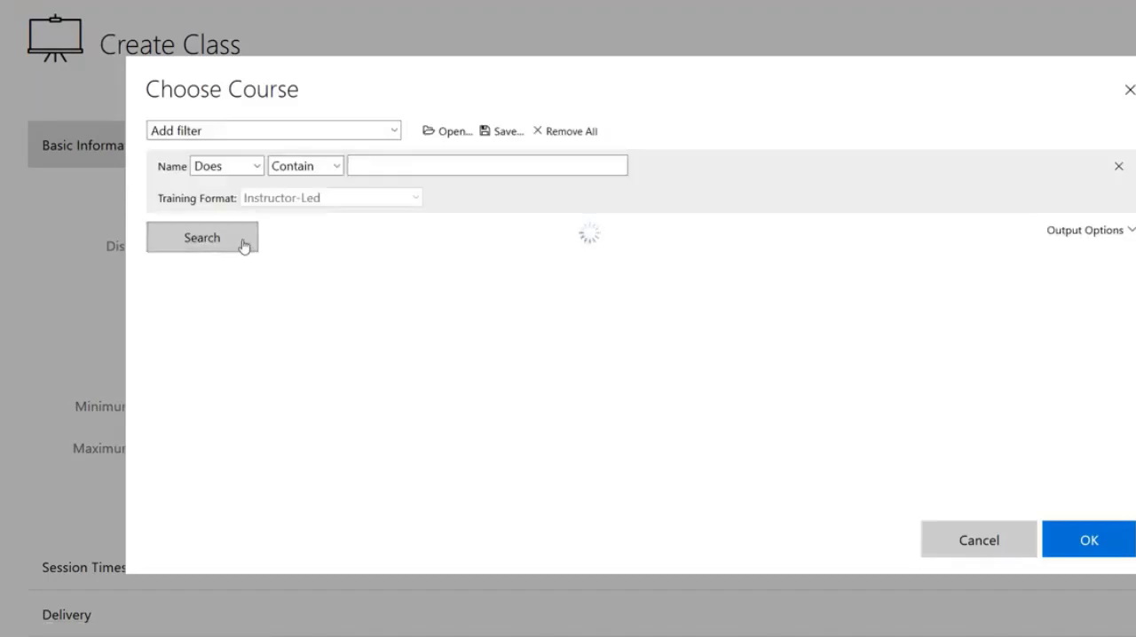
click(364, 165)
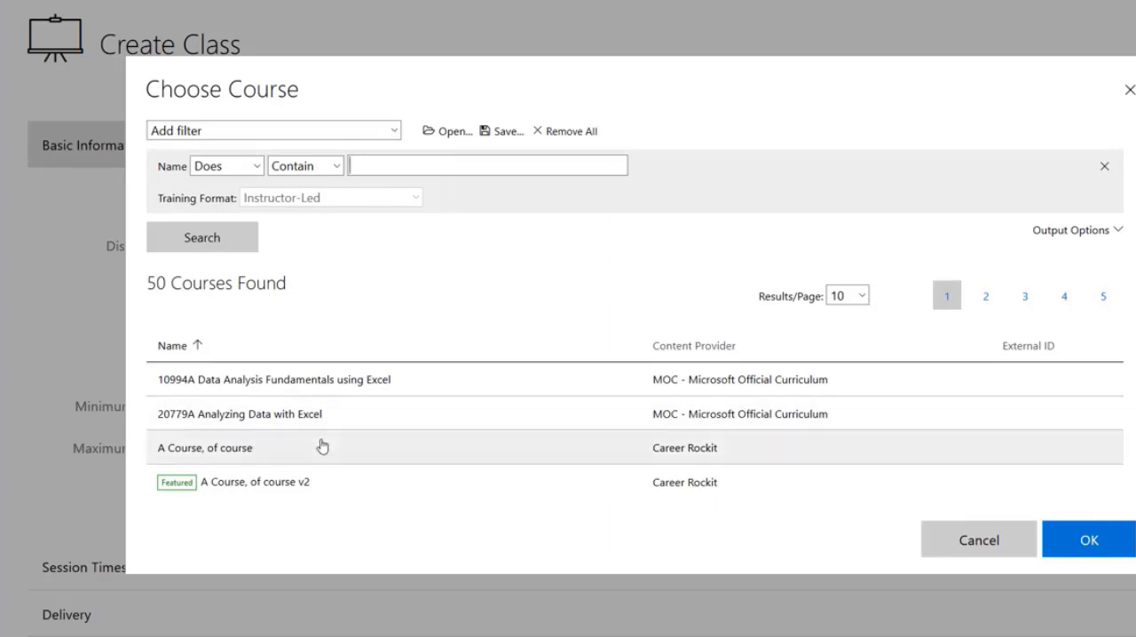
click(321, 447)
click(1070, 540)
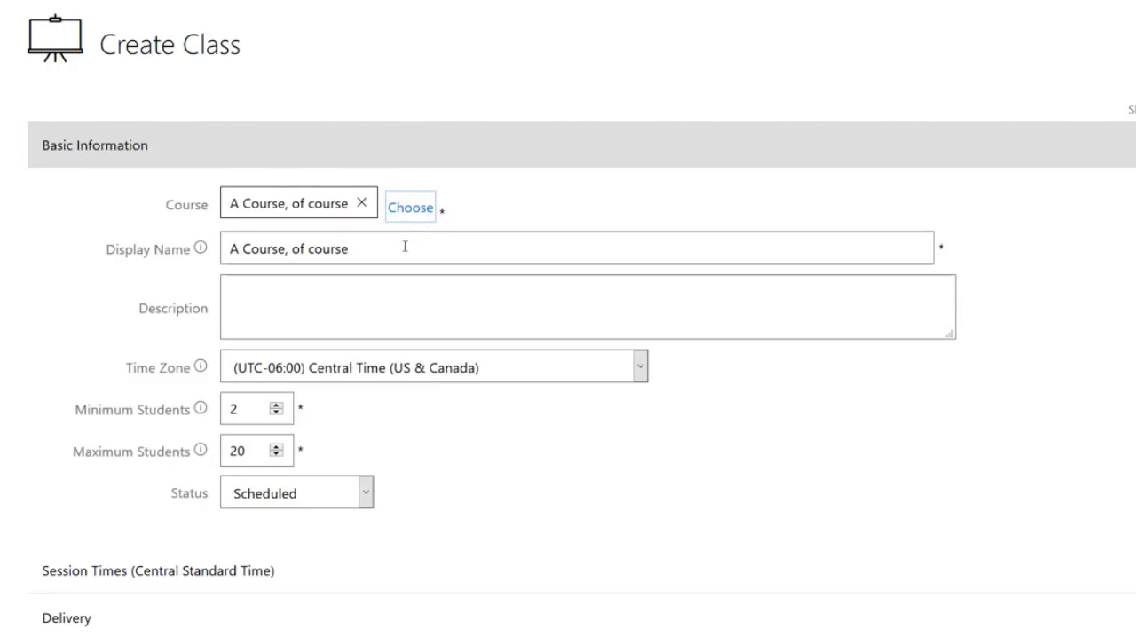
- Set the display name to "Class Display Name" and the description to "This is a description."
drag(396, 252, 190, 266)
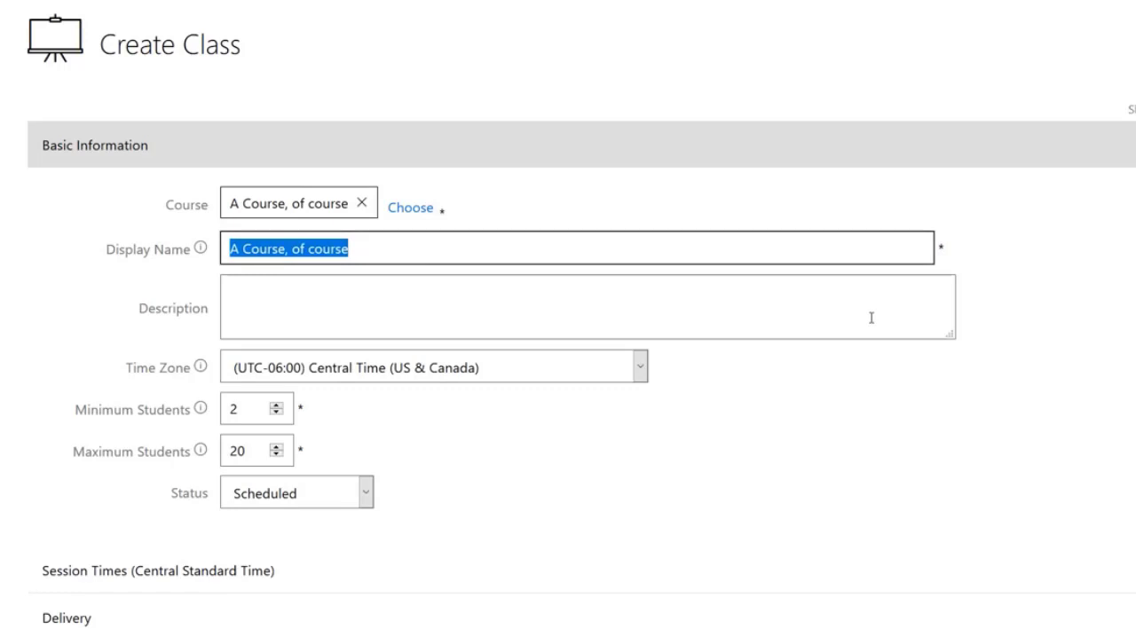
text(Clas)
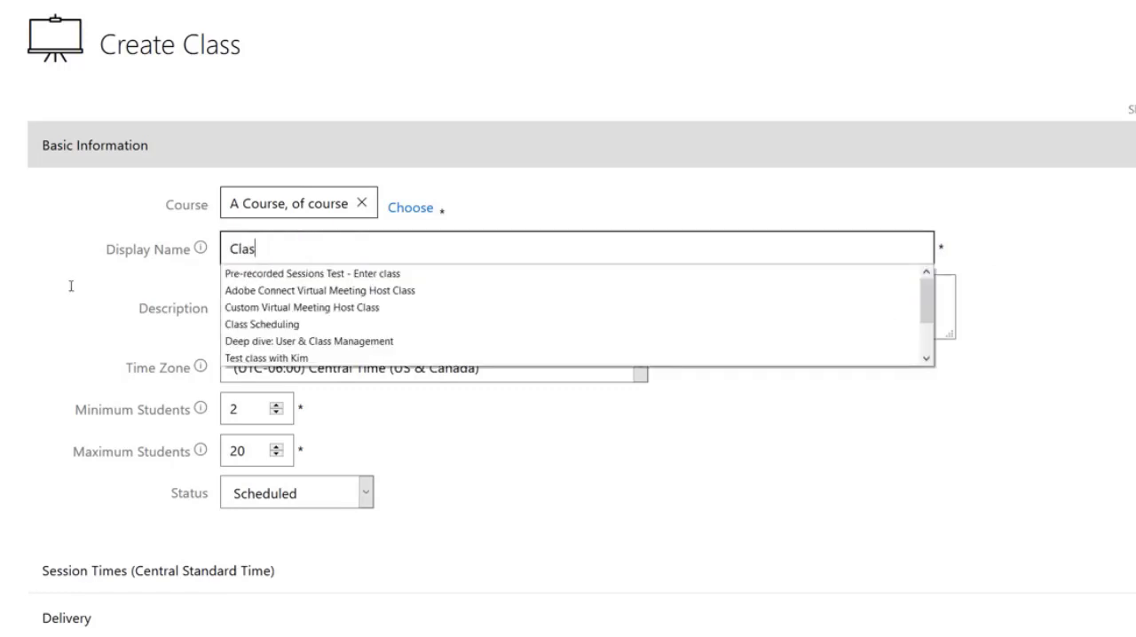
text(s Display Name)
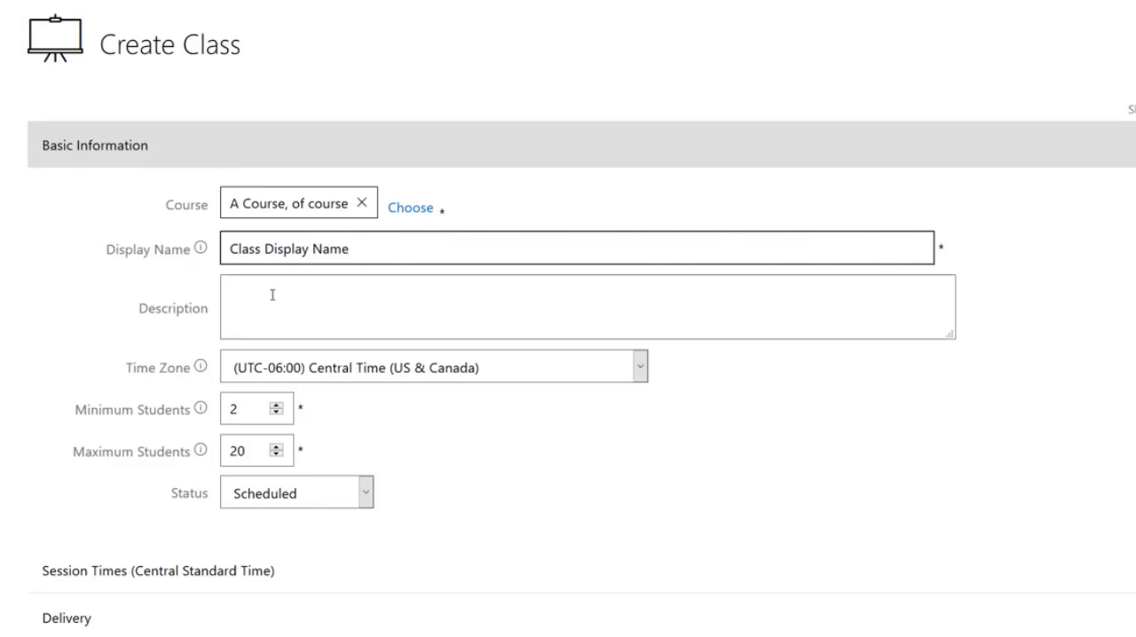
click(221, 291)
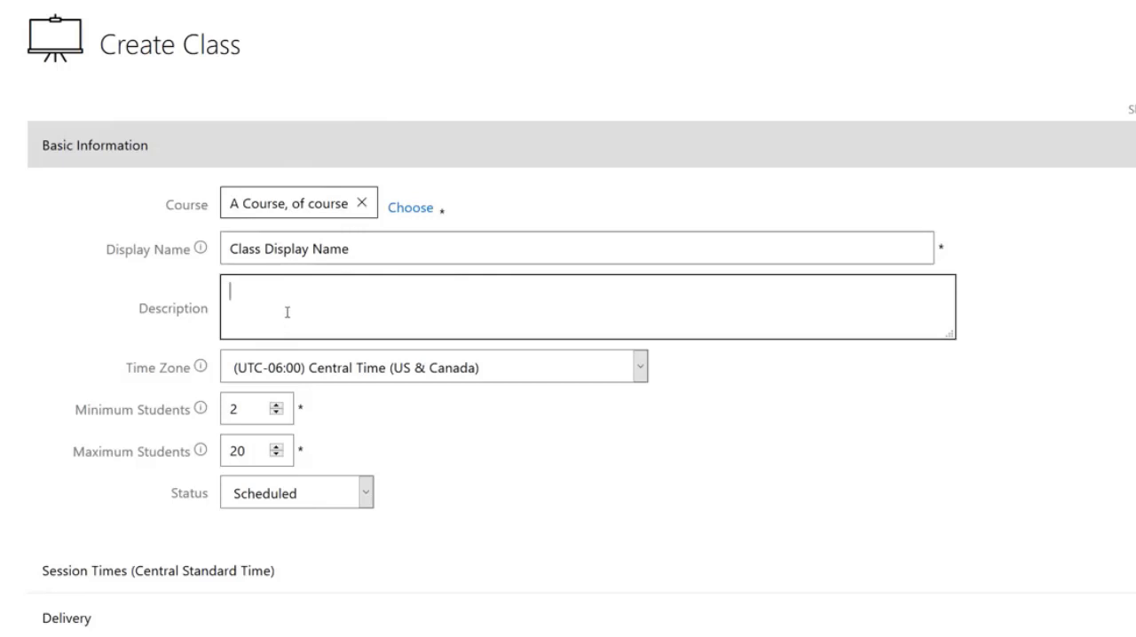
text(This is a description.)
- Set the class time zone to (UTC-08:00) Pacific Time (US & Canada)
click(640, 366)
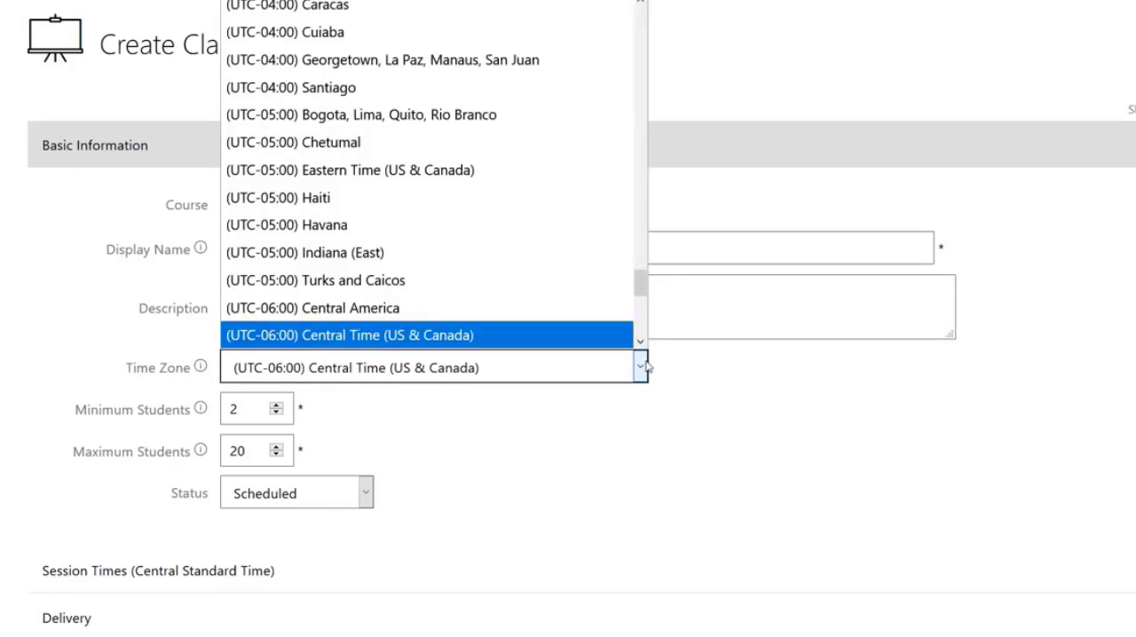
scroll(608, 261, down, 4)
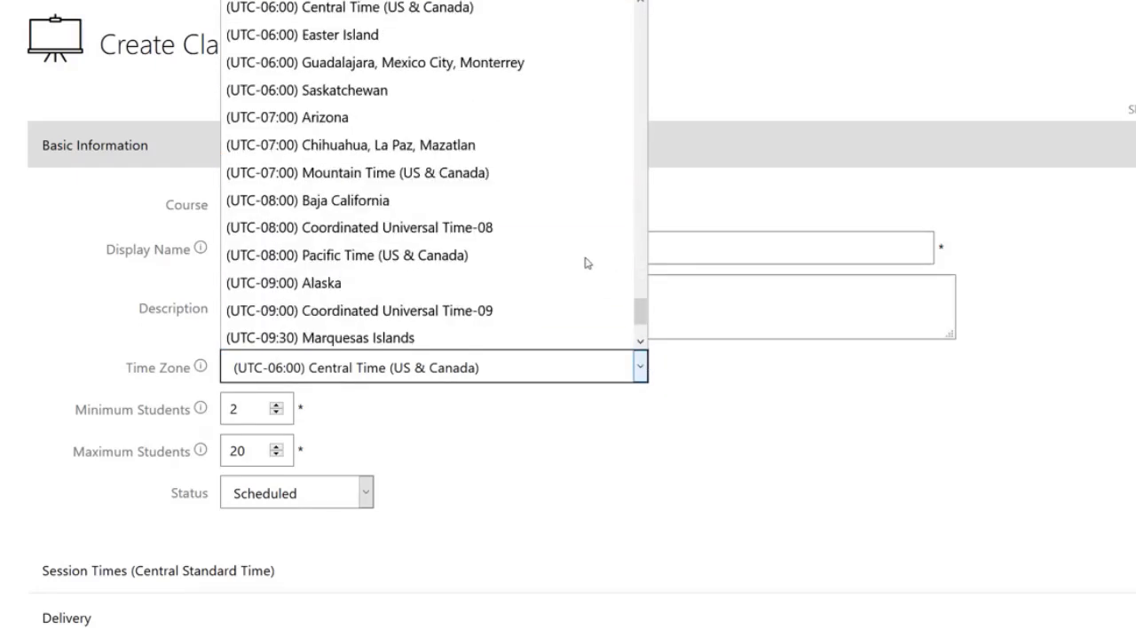
click(551, 269)
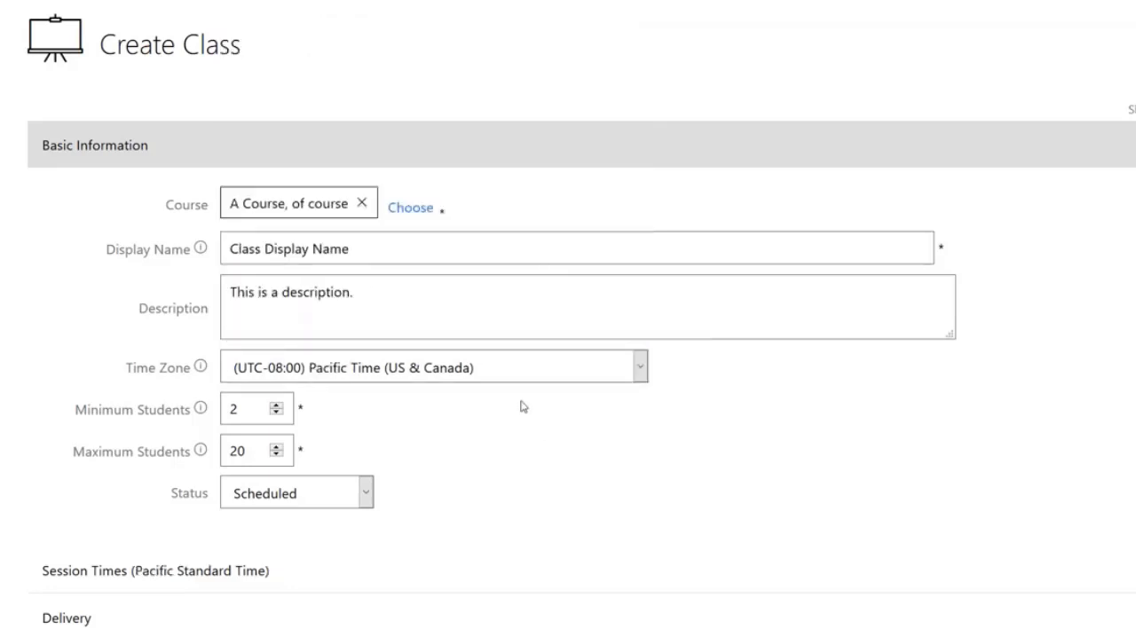
- Examine the minimum and maximum student fields and the available class status options
mouse_move(201, 382)
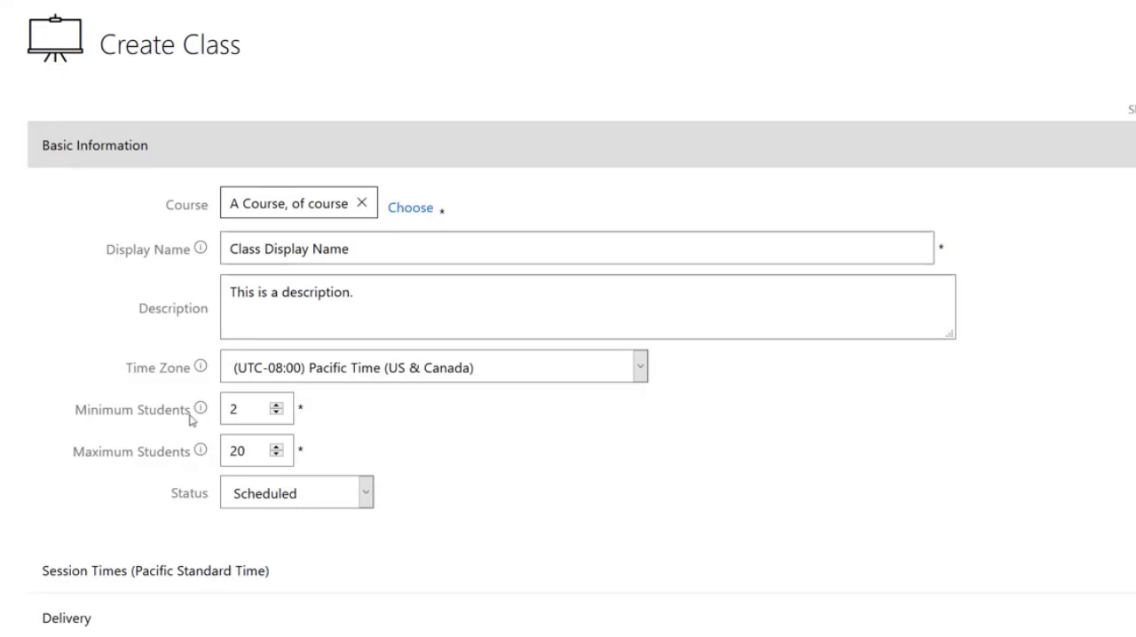
drag(241, 408, 209, 417)
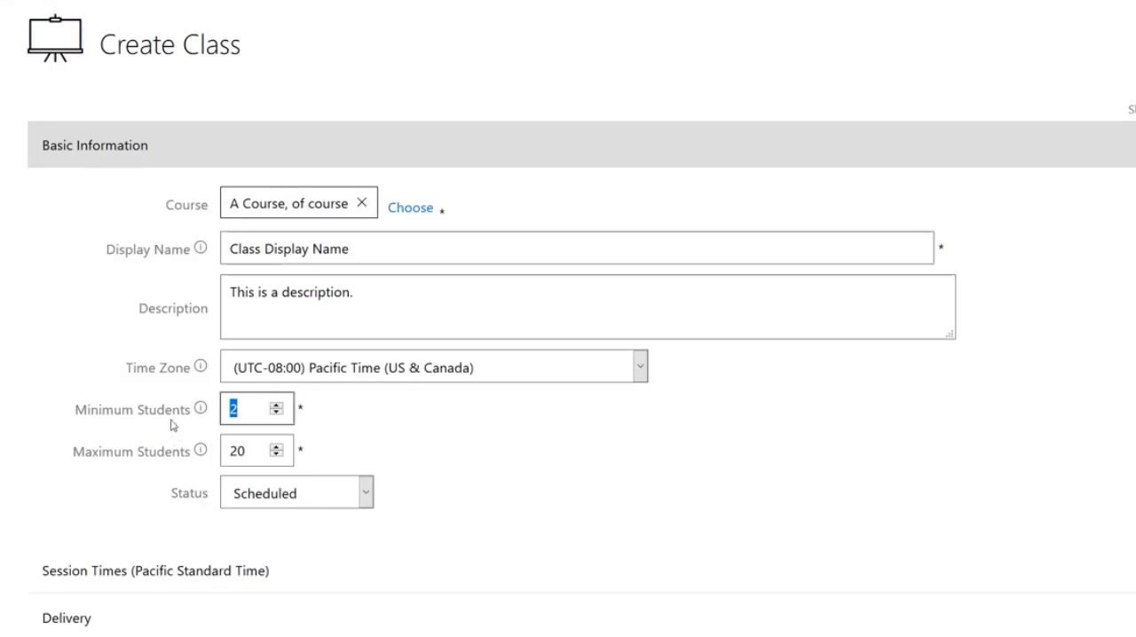
click(166, 473)
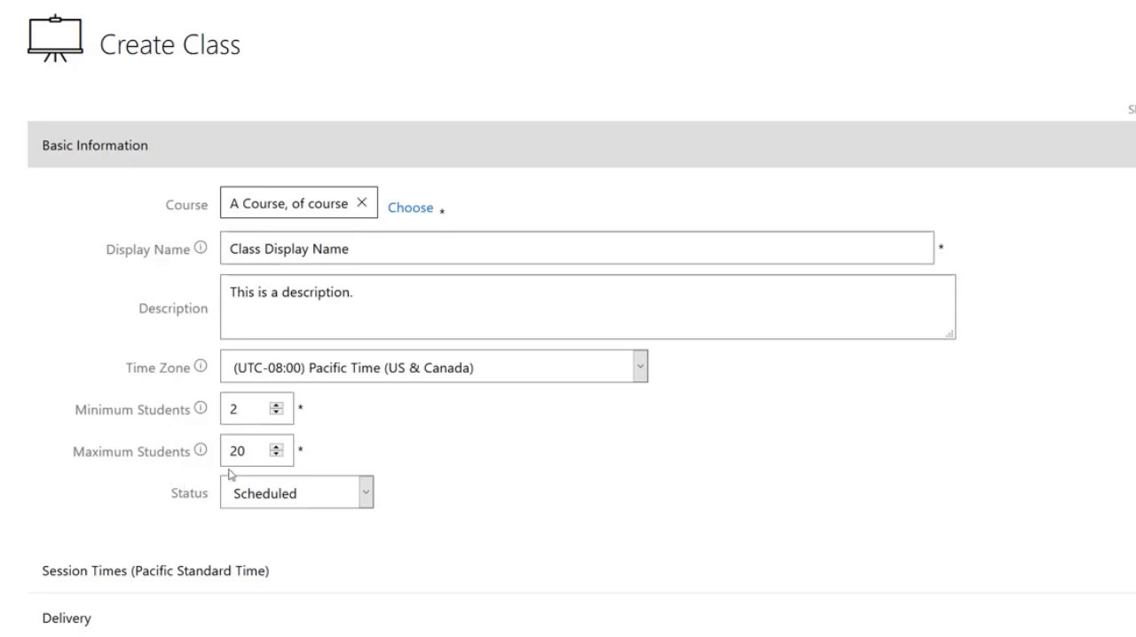
click(253, 459)
double_click(237, 463)
click(152, 470)
double_click(242, 458)
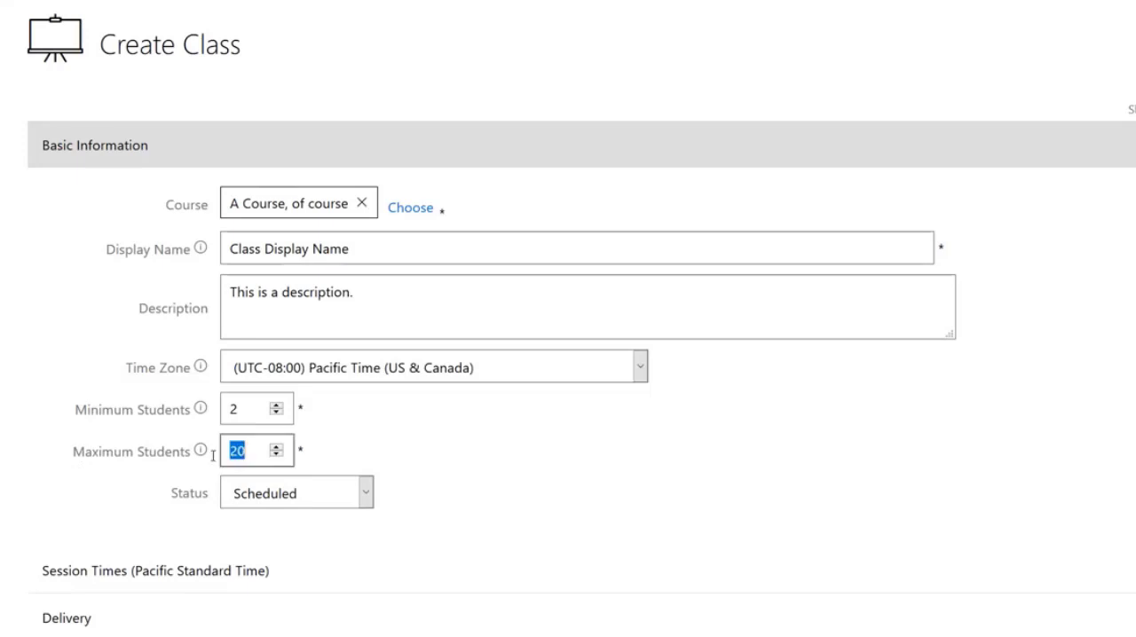
click(147, 471)
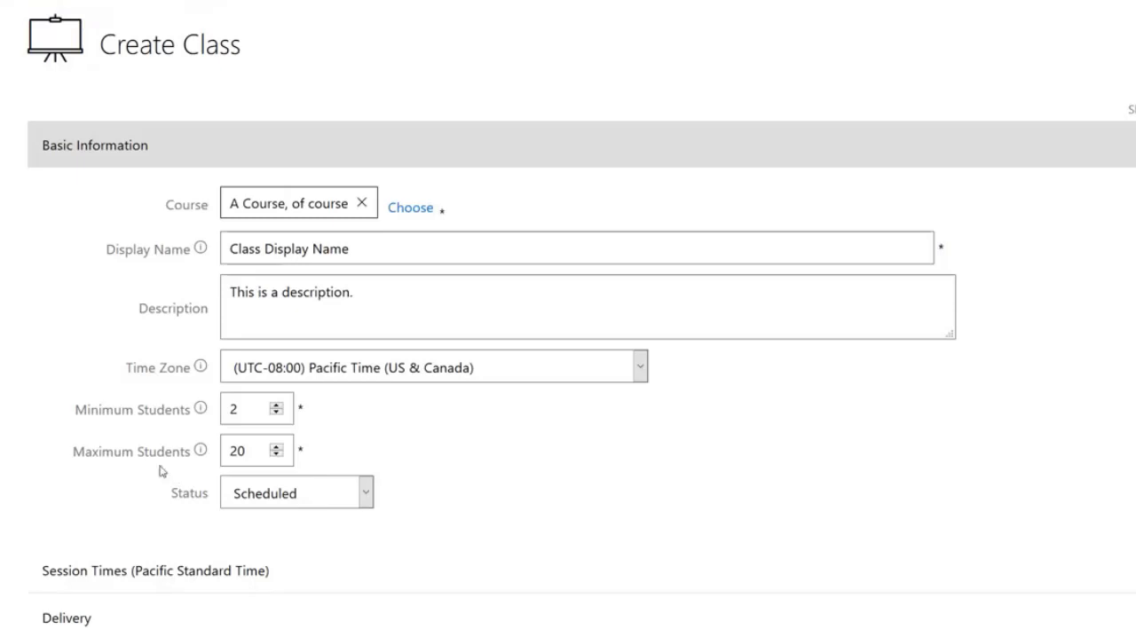
click(368, 497)
click(367, 497)
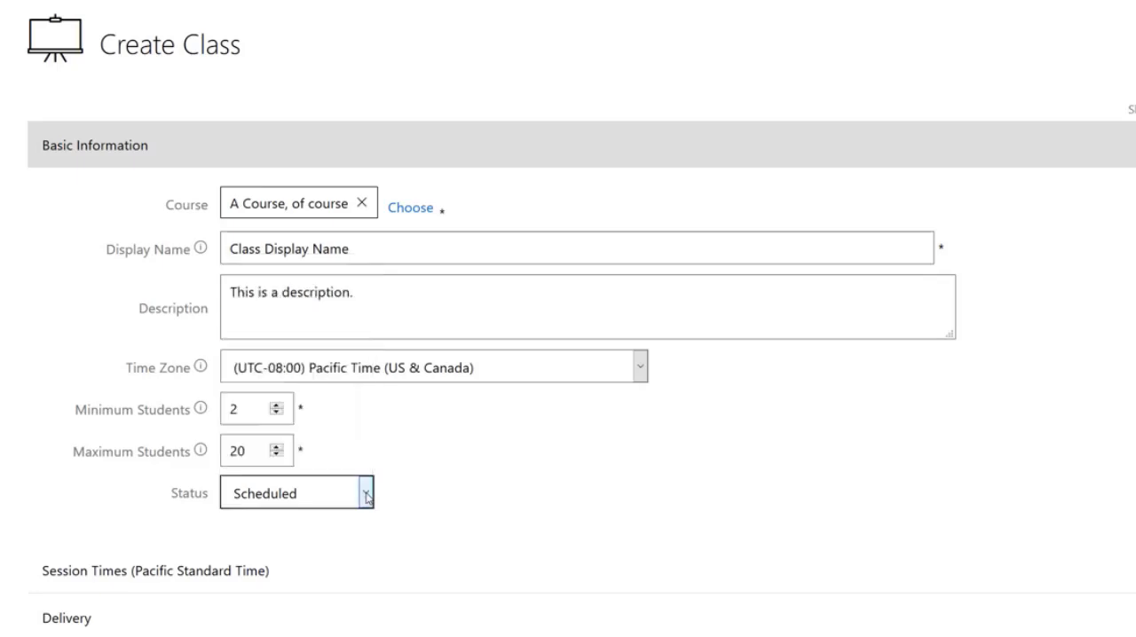
click(368, 497)
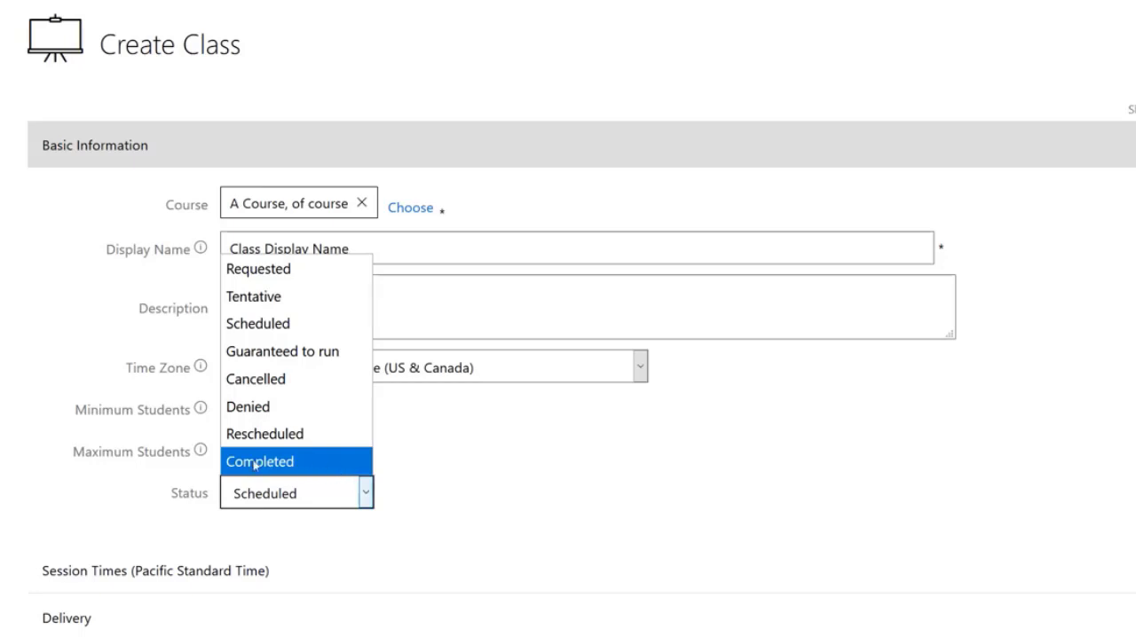
click(134, 485)
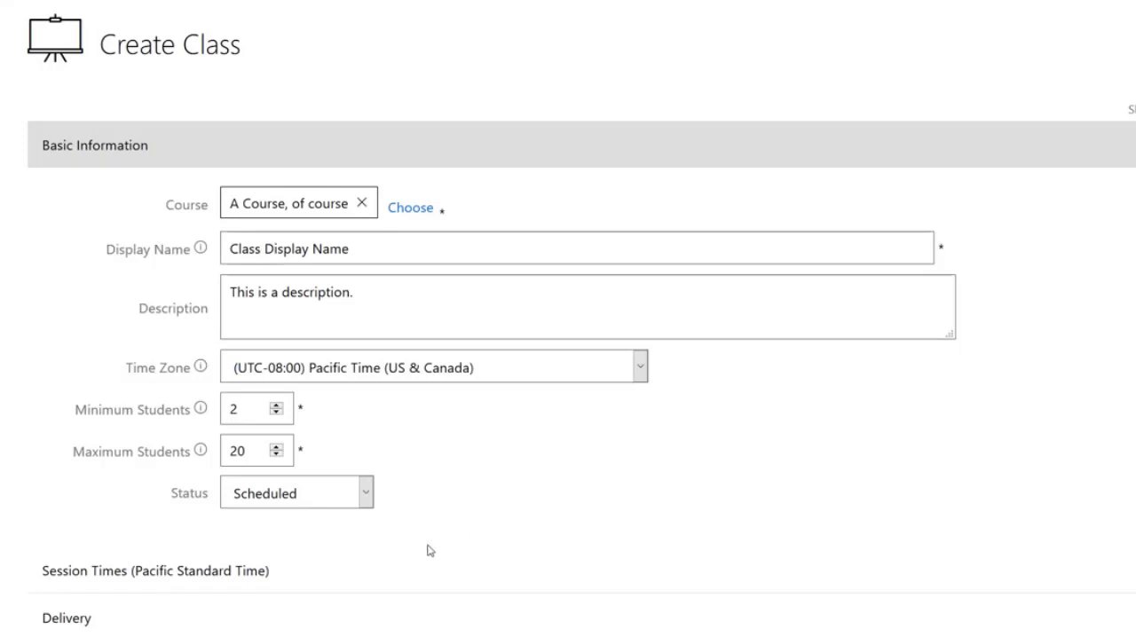
- Open the session times settings for adding multiple sessions and review the session count and days fields
click(312, 580)
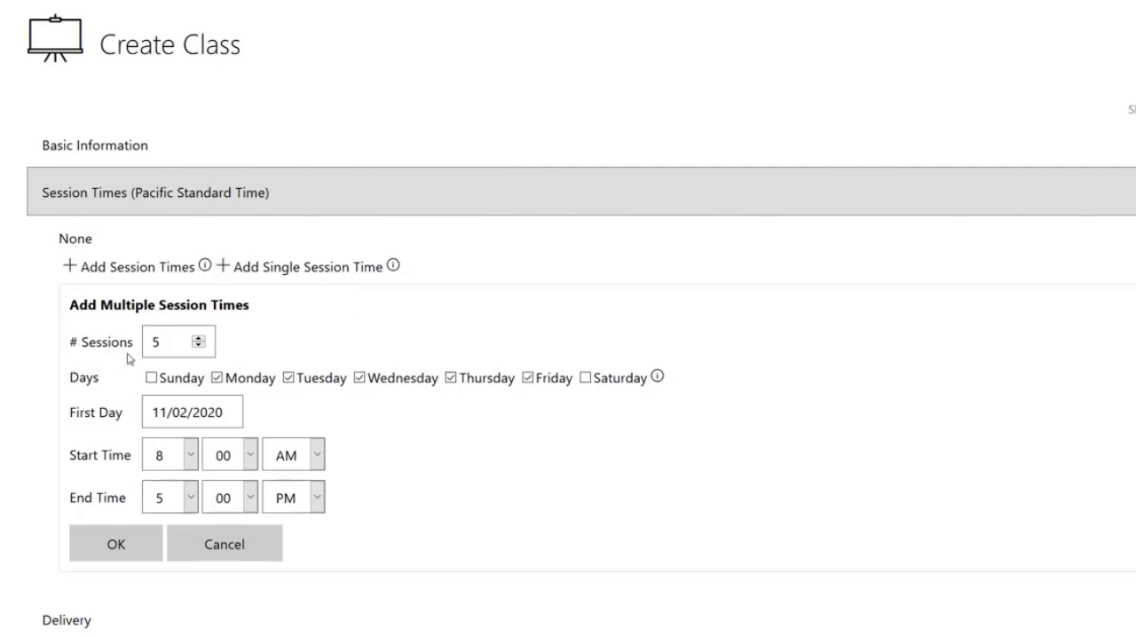
drag(135, 348, 64, 352)
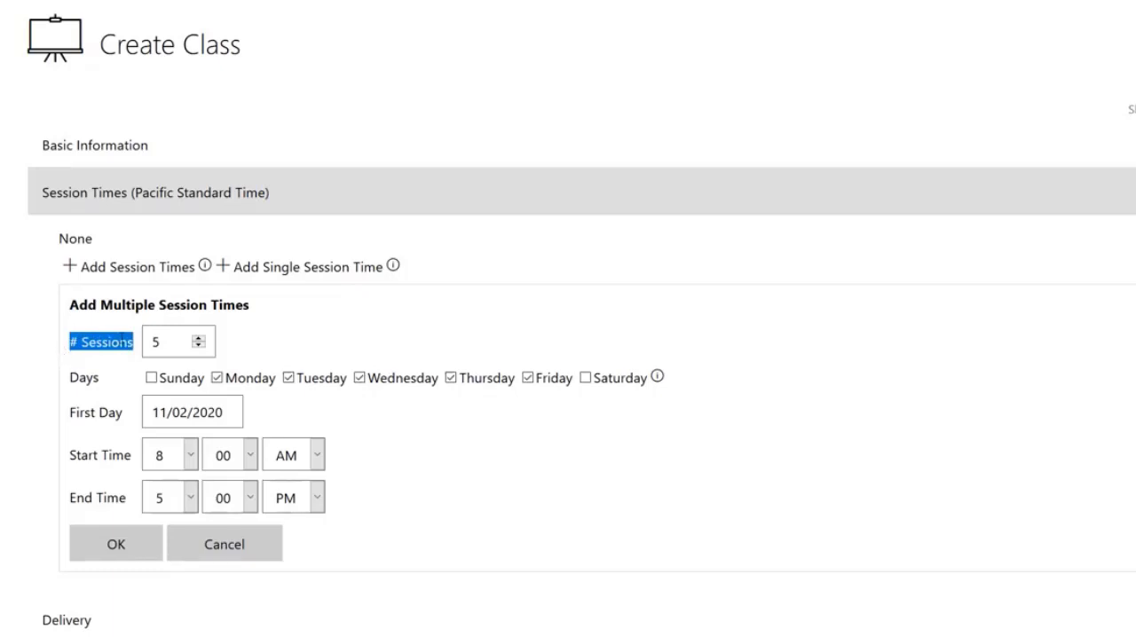
double_click(170, 341)
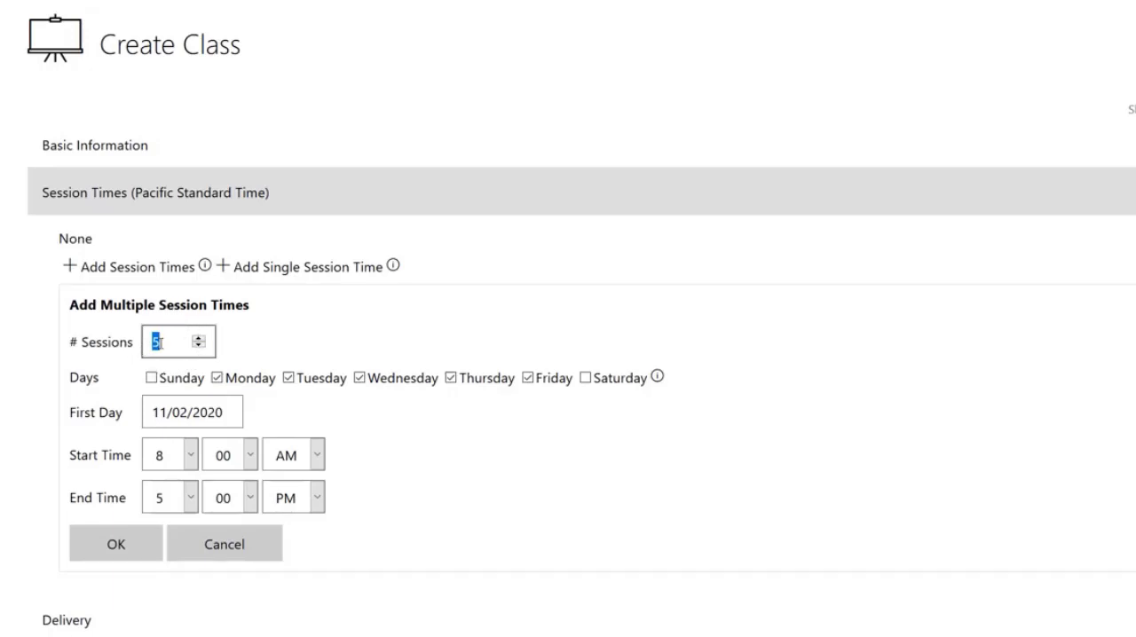
click(173, 342)
click(104, 380)
drag(105, 382, 70, 383)
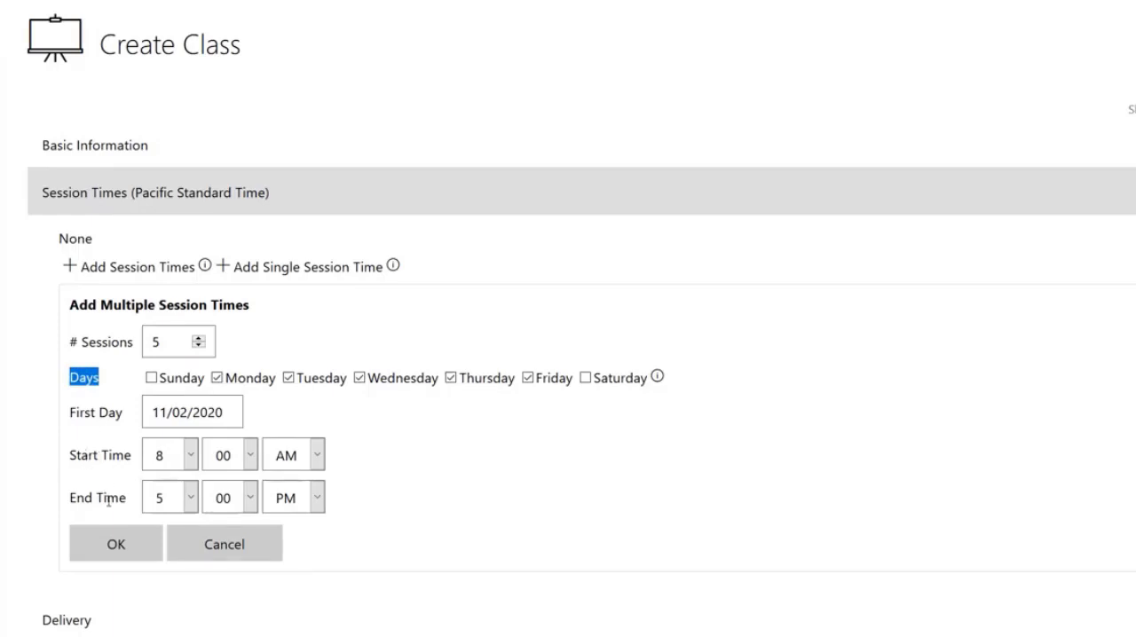
click(48, 383)
- Restrict the session days to Monday by deselecting Tuesday, Wednesday, Thursday and Friday
click(290, 382)
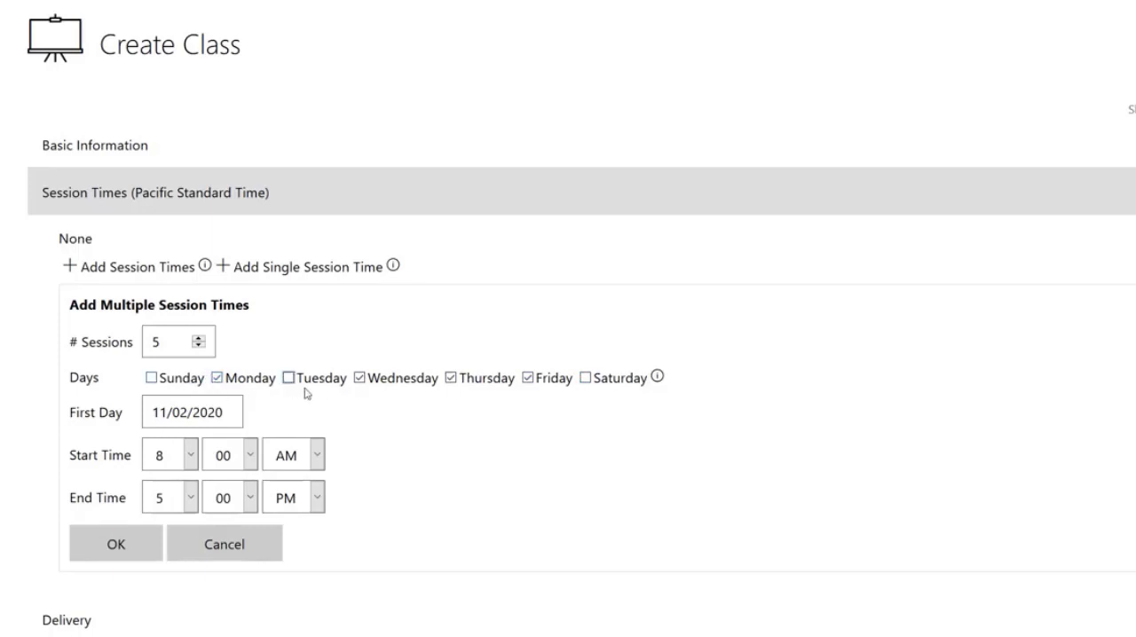
click(364, 381)
click(450, 380)
click(529, 379)
- Choose 11/02/2020 as the first day and add the five weekly sessions to the class
drag(174, 344, 151, 342)
click(260, 355)
click(202, 414)
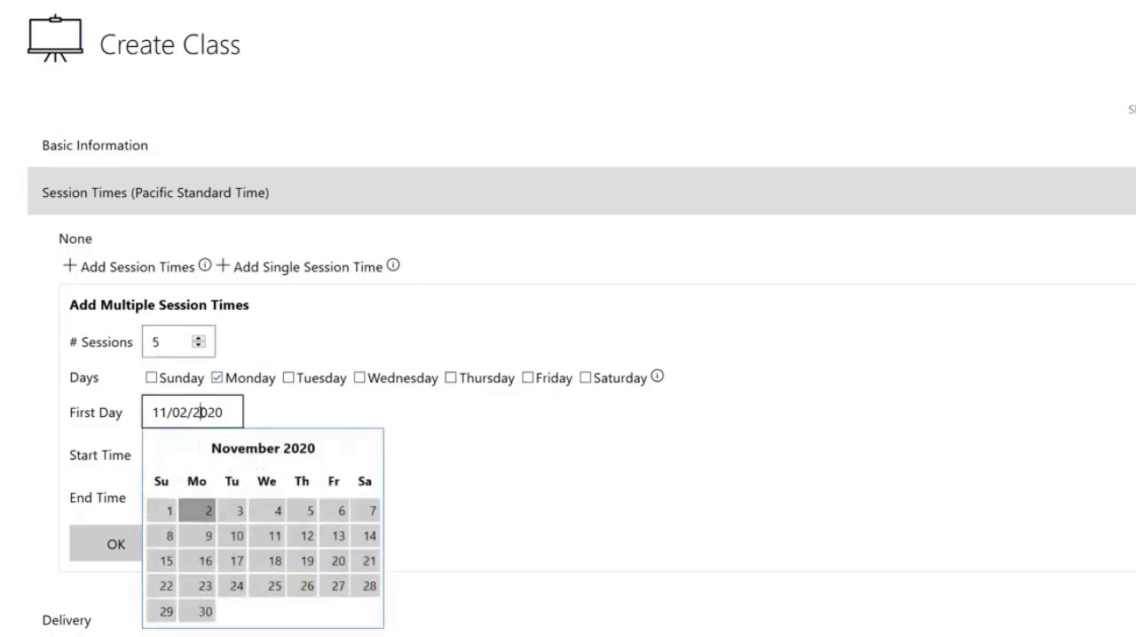
click(204, 510)
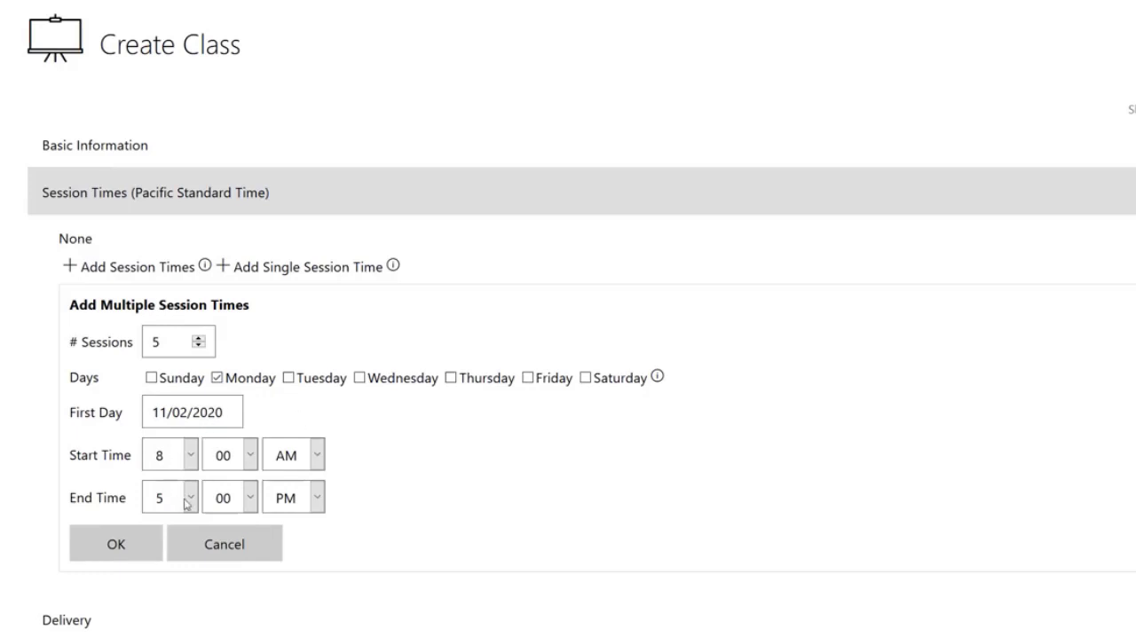
click(140, 551)
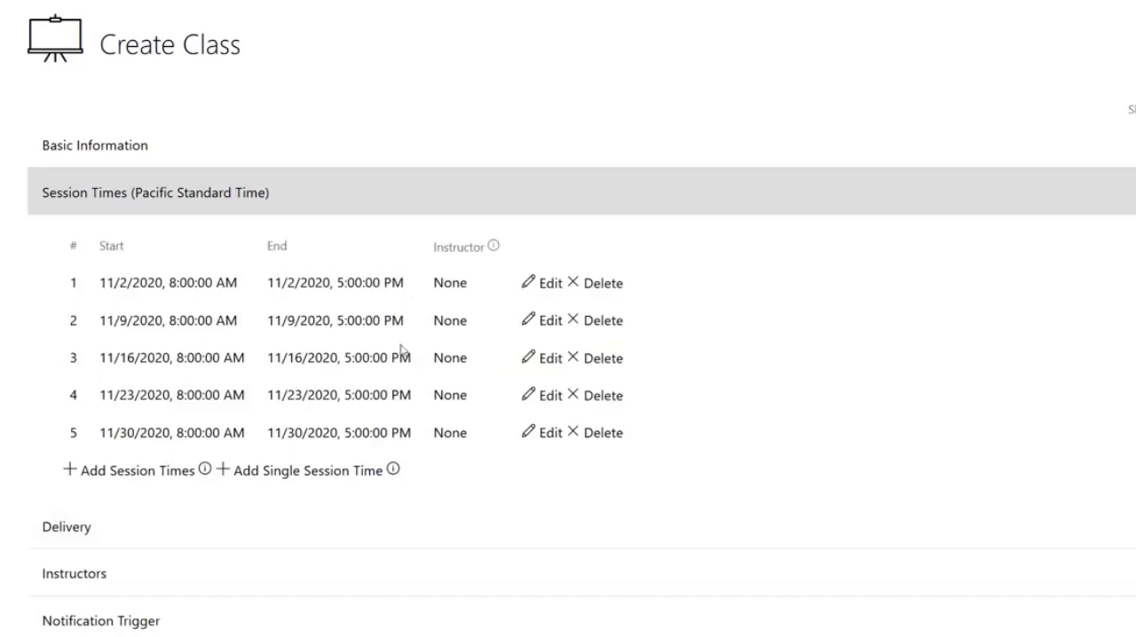
- Change the first session on 11/02/2020 to start at 7:00 AM
click(547, 284)
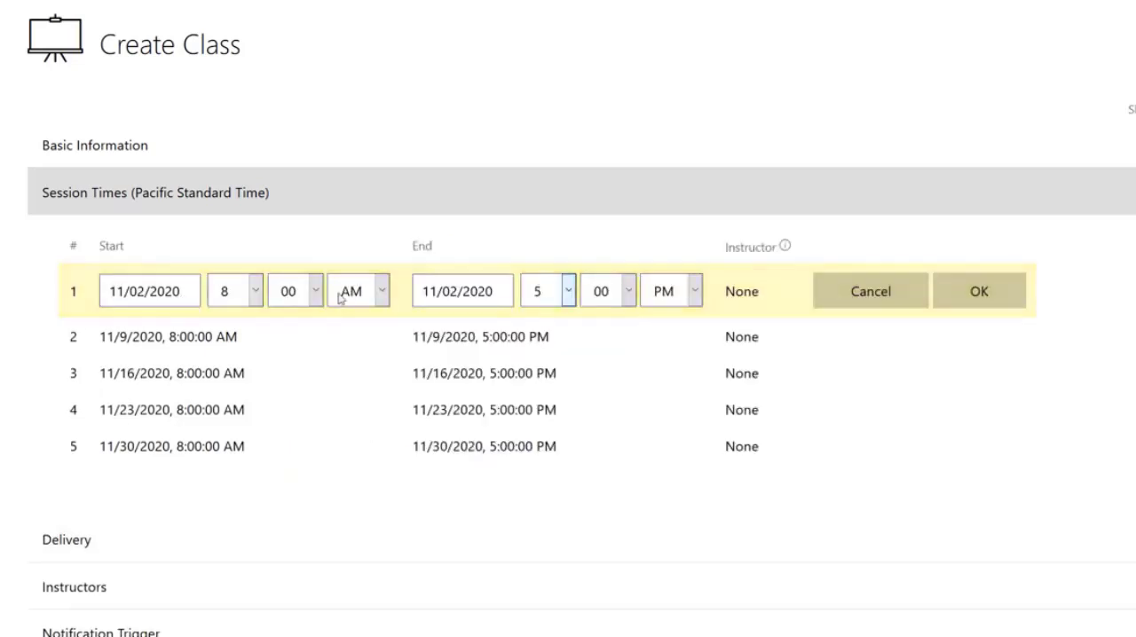
click(254, 293)
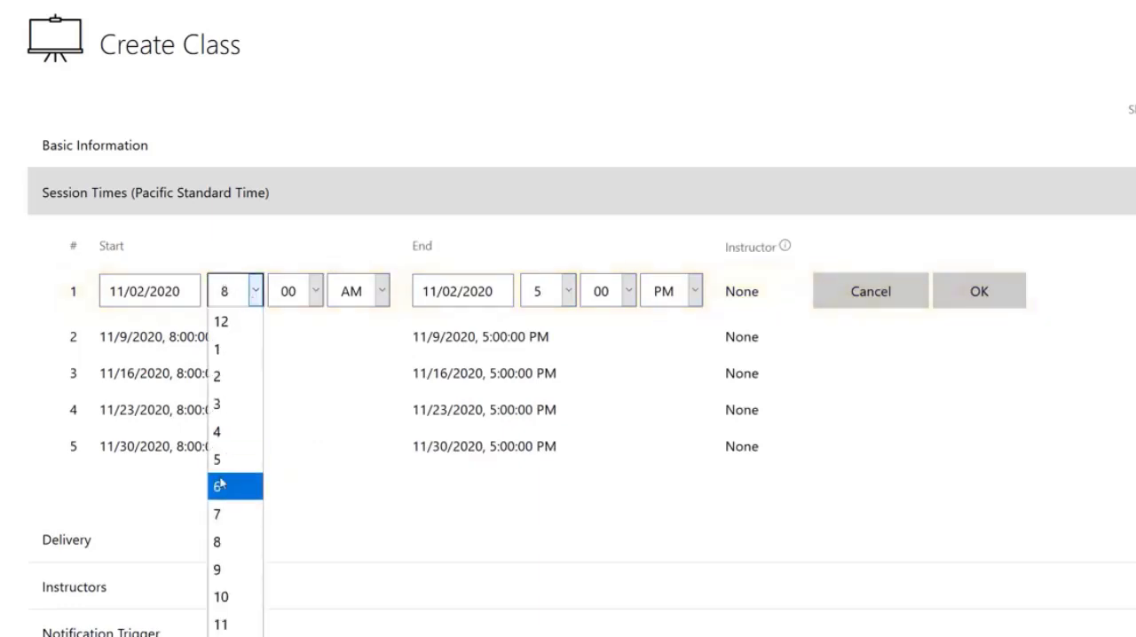
click(219, 514)
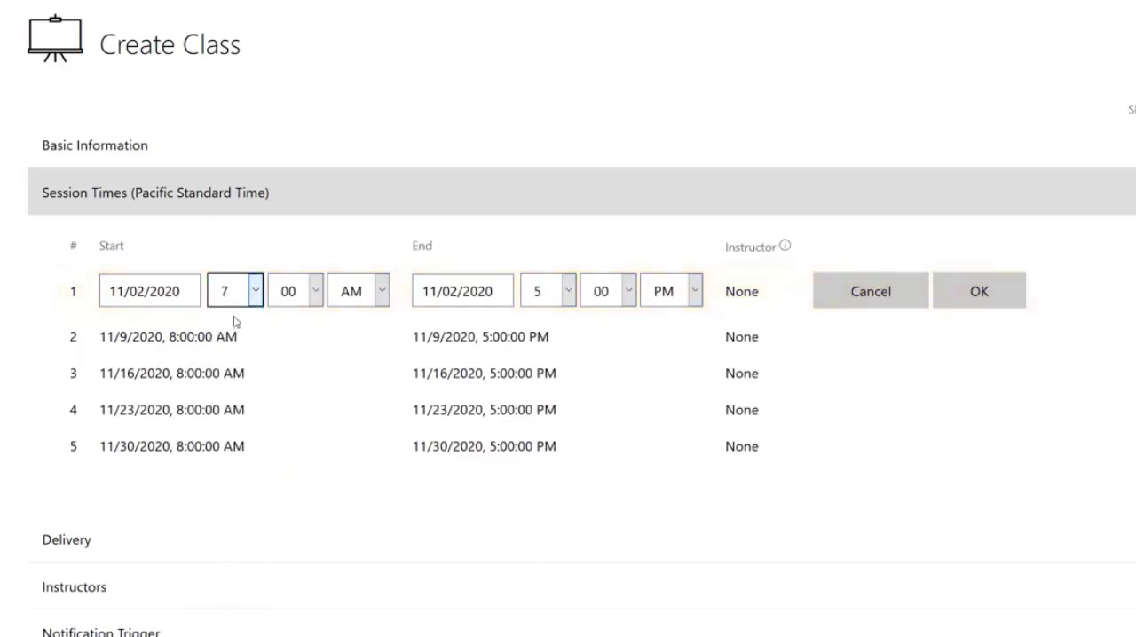
click(947, 292)
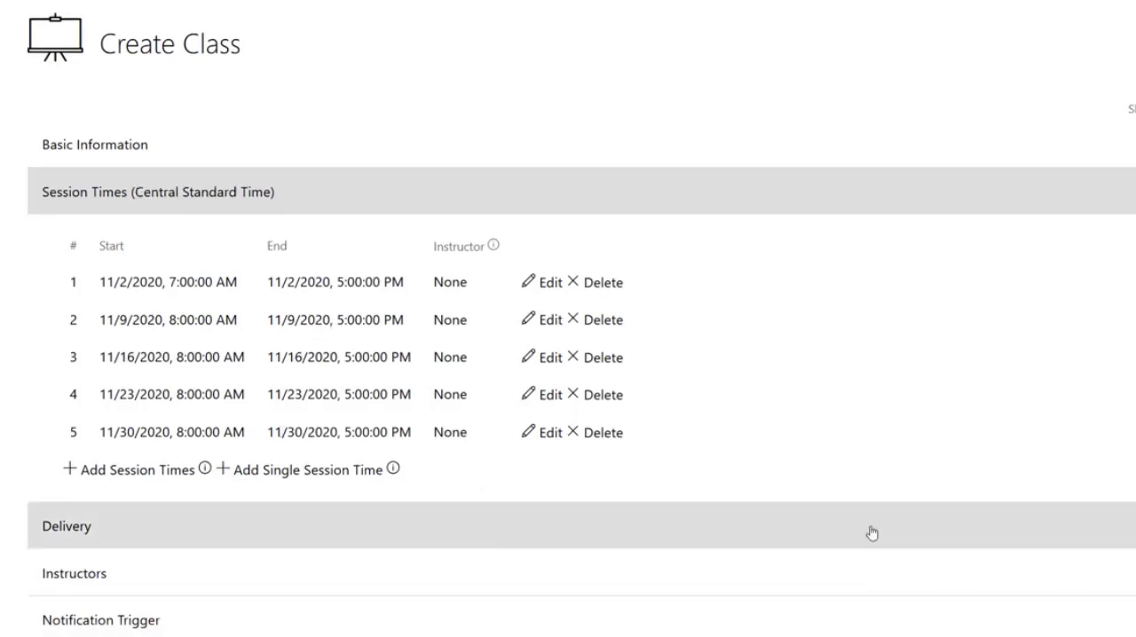
- Examine the delivery type options and the class's basic information, ending at the delivery settings
click(434, 534)
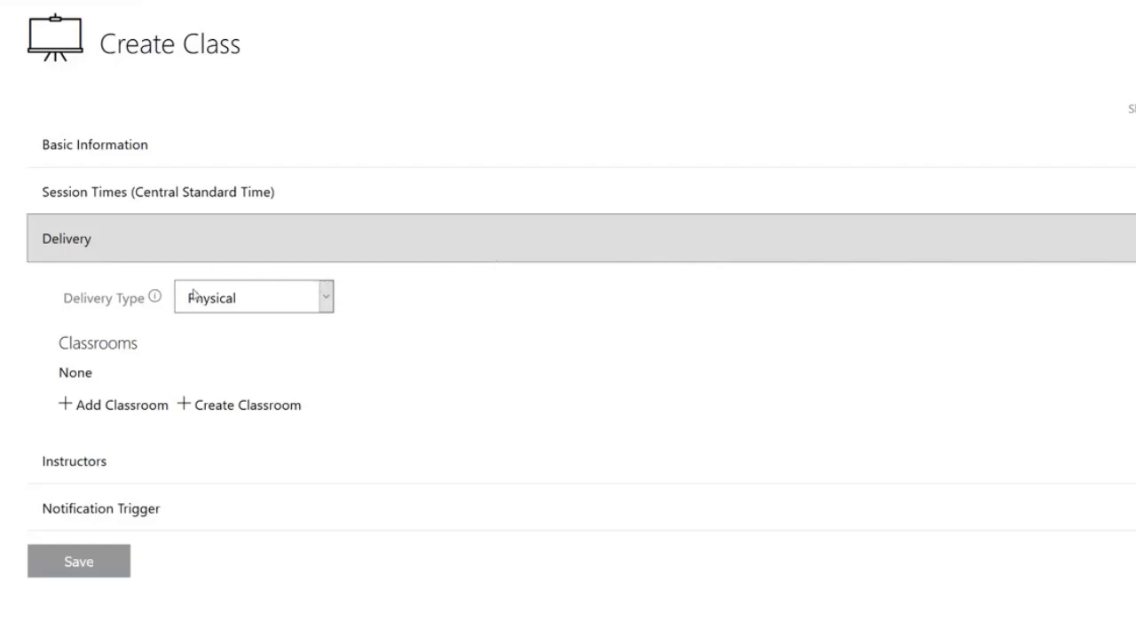
click(330, 302)
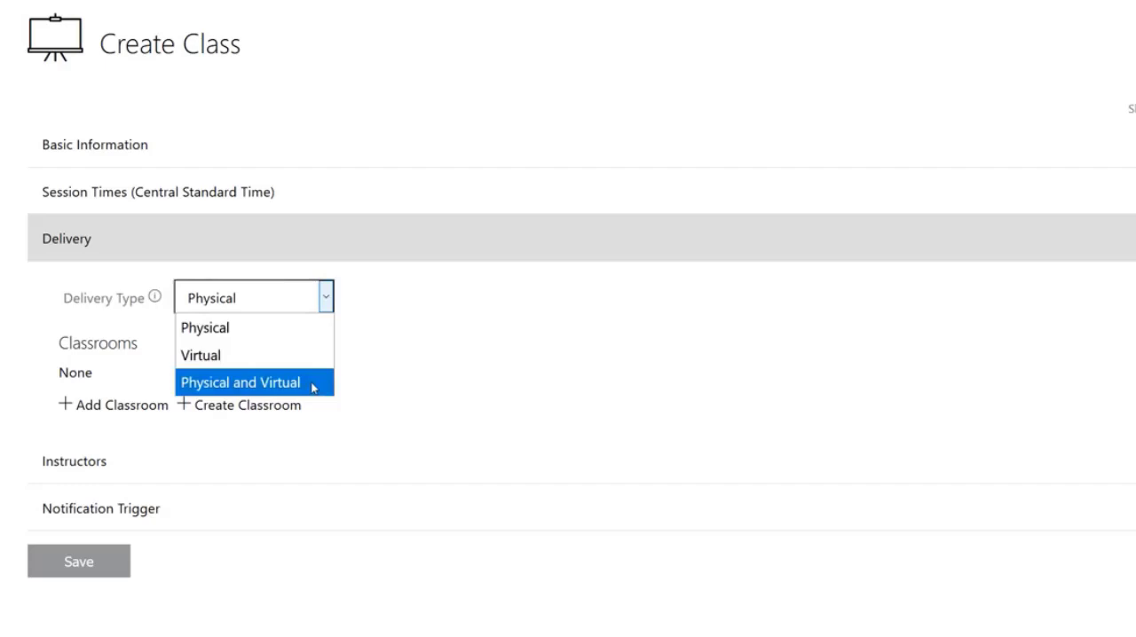
click(402, 359)
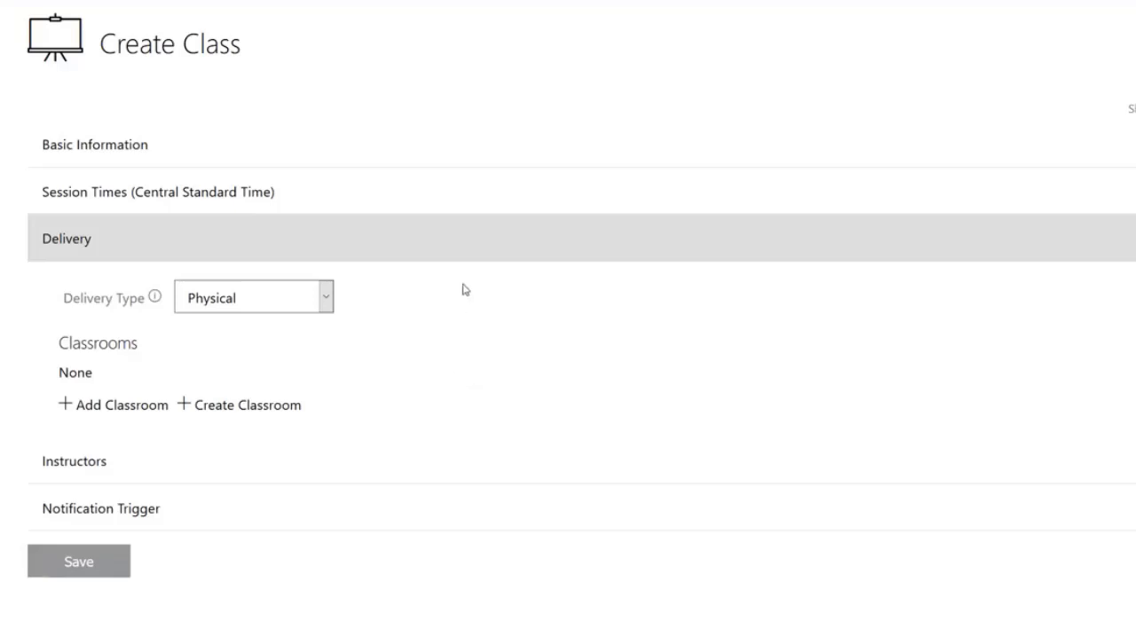
click(324, 144)
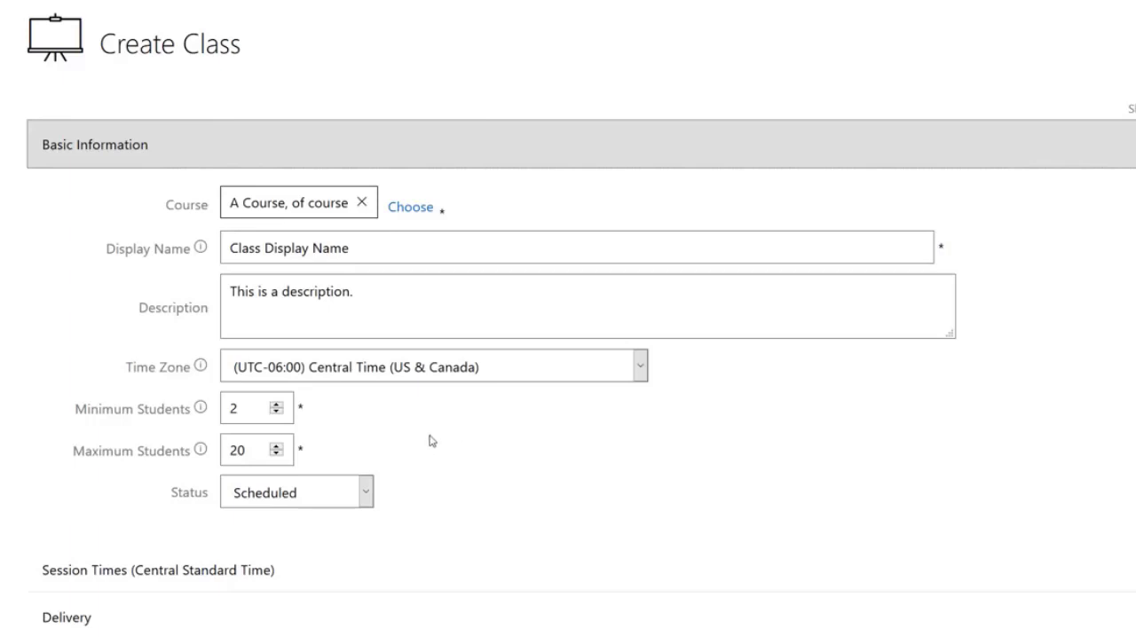
click(493, 607)
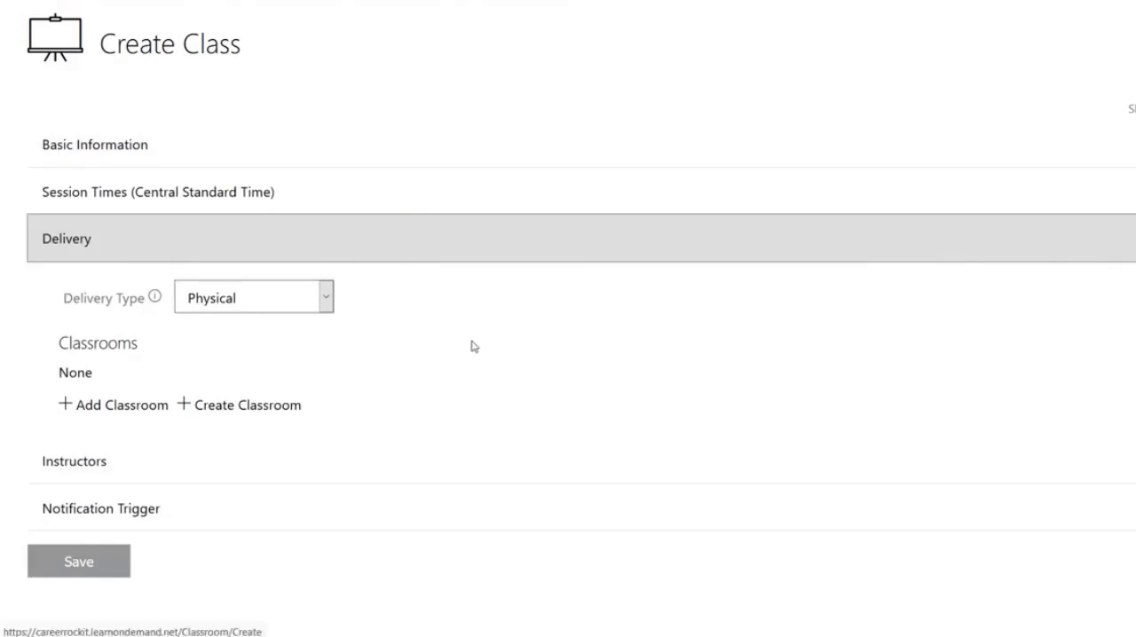
- Search for a non-external Career RockIT classroom without a schedule conflict to add, and review the schedule conflict filter
click(157, 414)
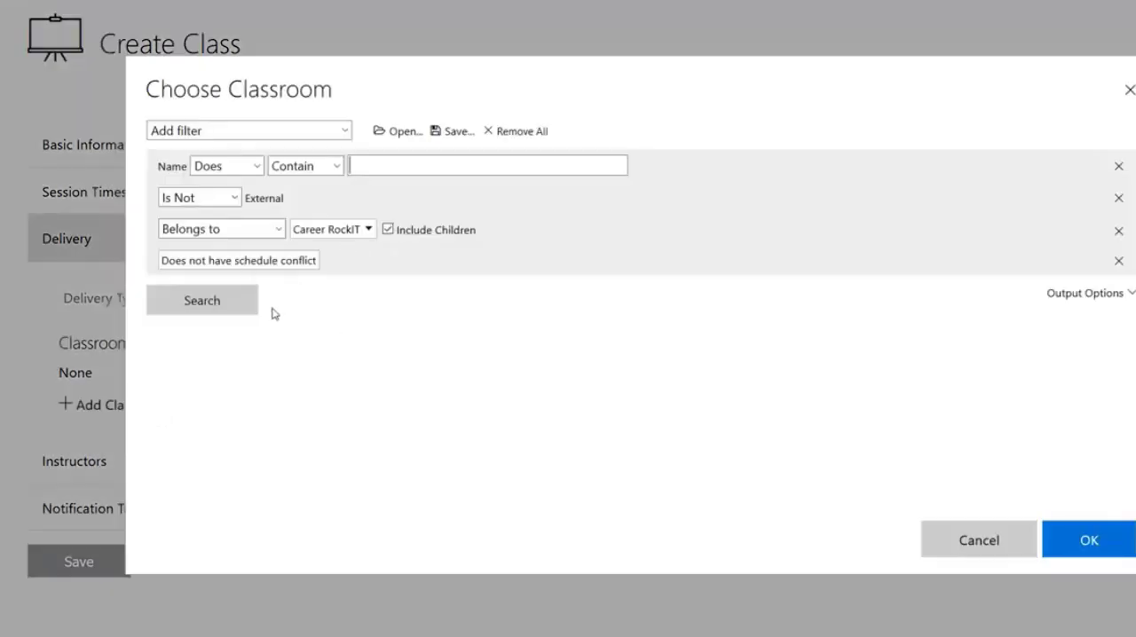
click(247, 308)
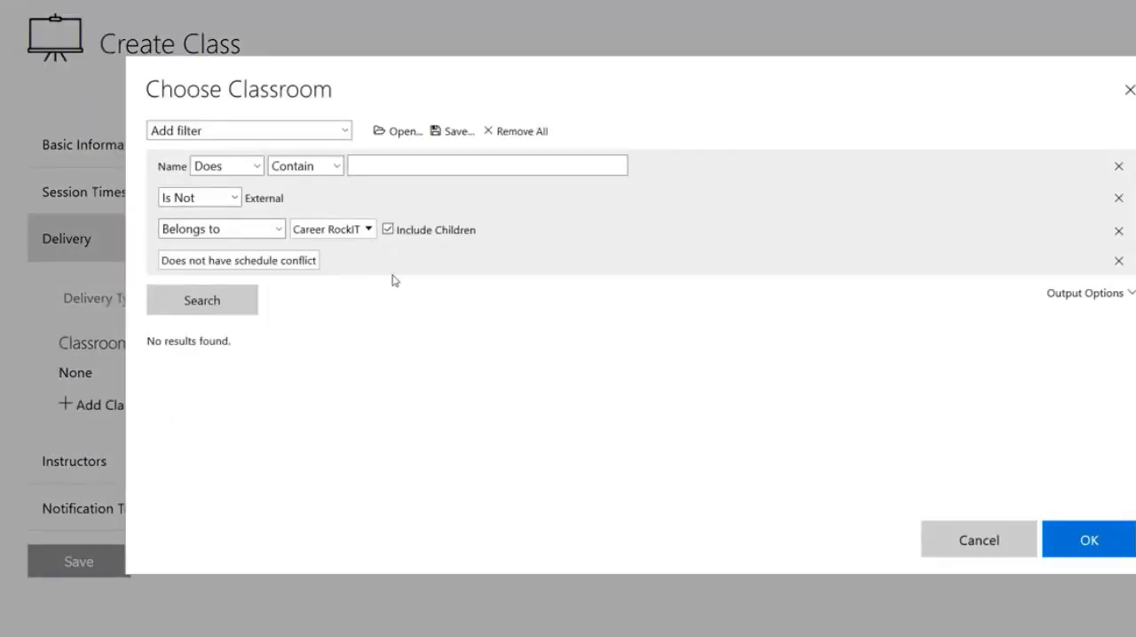
double_click(284, 260)
drag(243, 260, 154, 261)
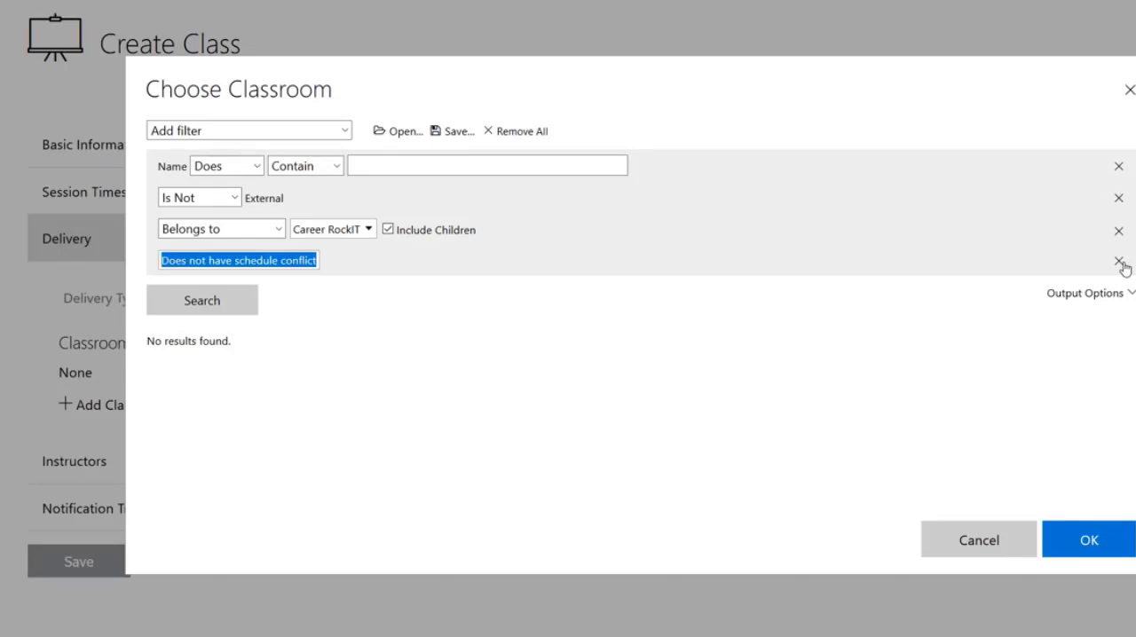
- Remove the schedule conflict filter, search the classrooms again and add Rocky Mountain Meeting Room to the class
click(1119, 263)
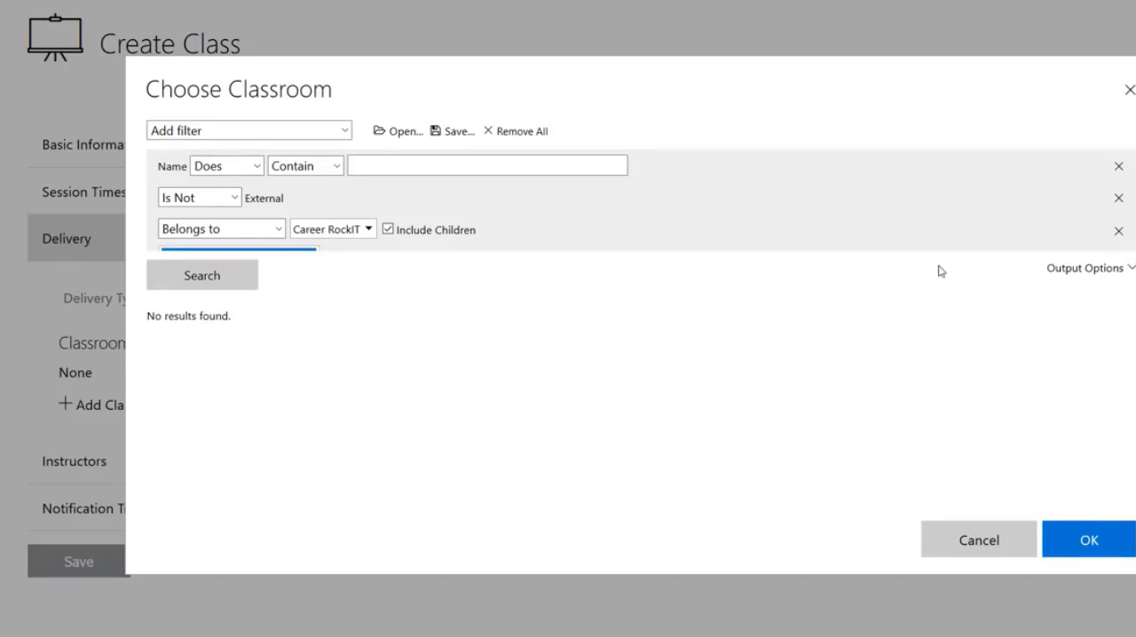
click(223, 270)
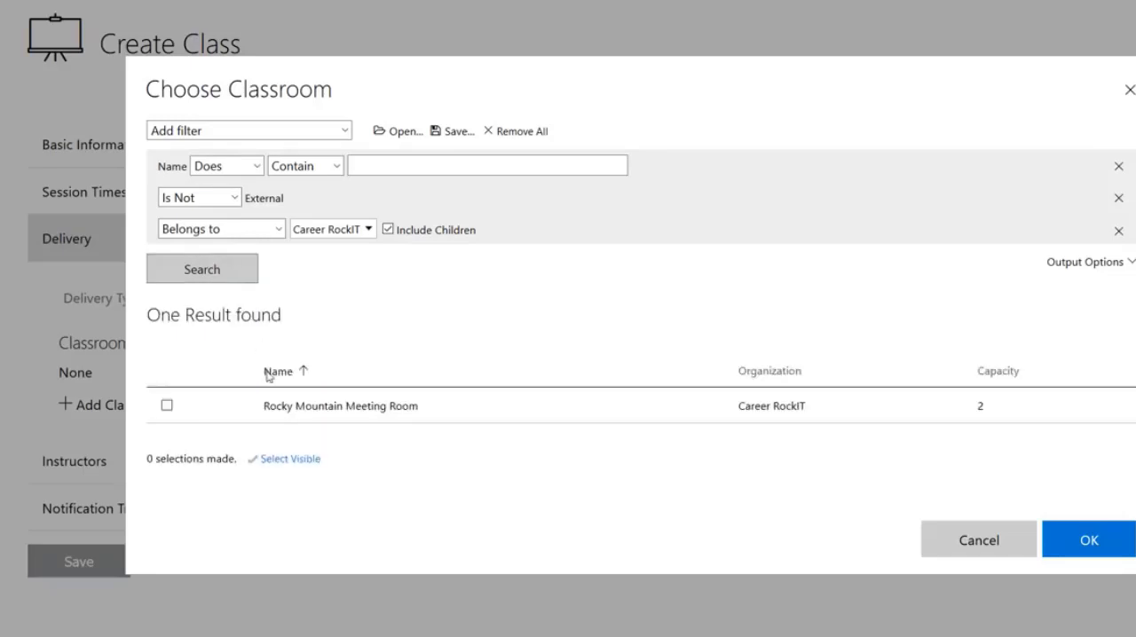
click(338, 410)
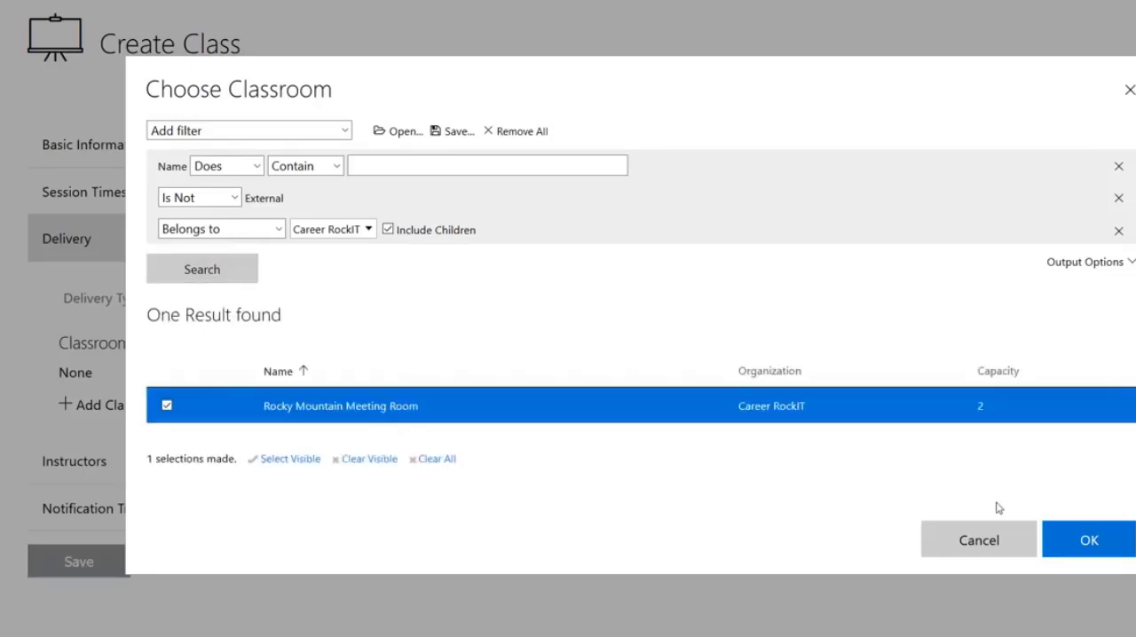
click(1083, 540)
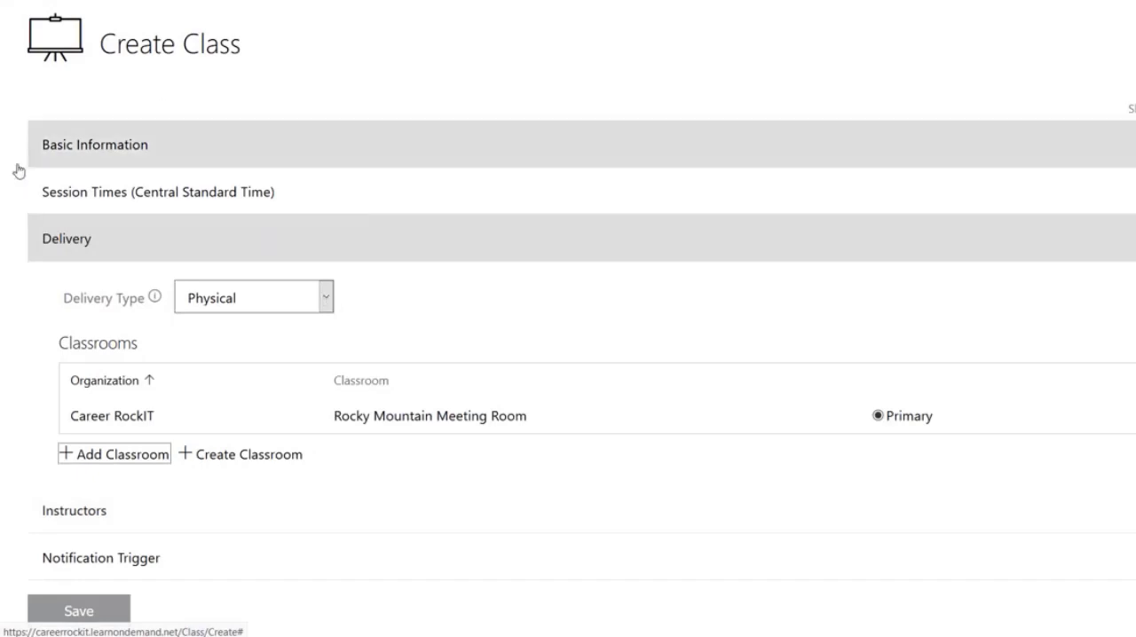
- Set the delivery type to Virtual and choose Custom Virtual Classroom as the virtual meeting host
click(279, 300)
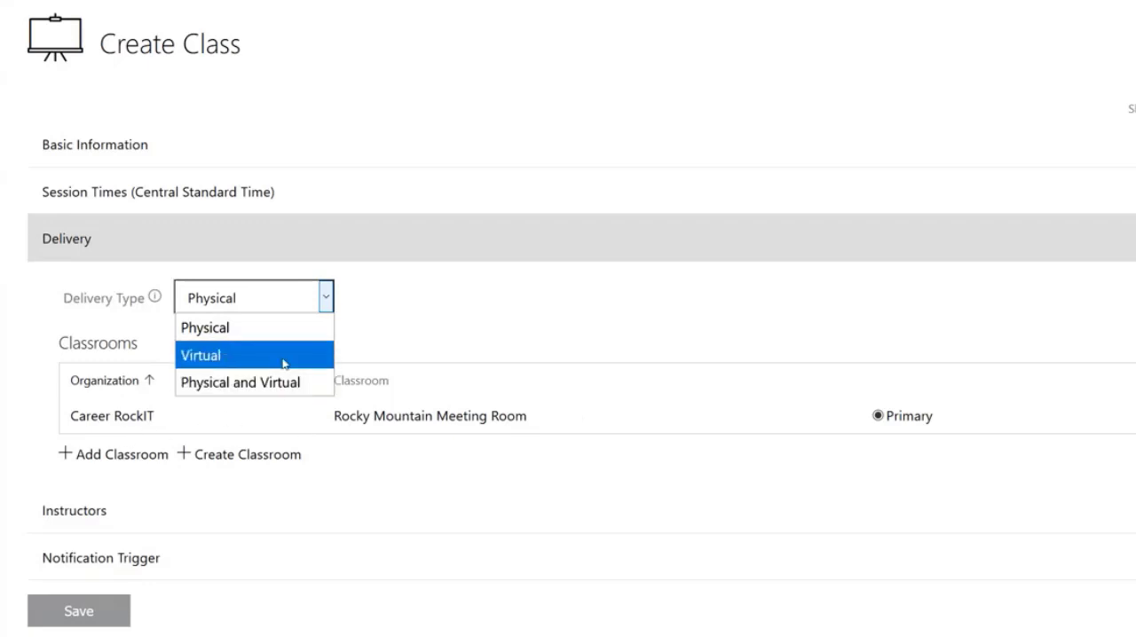
click(284, 356)
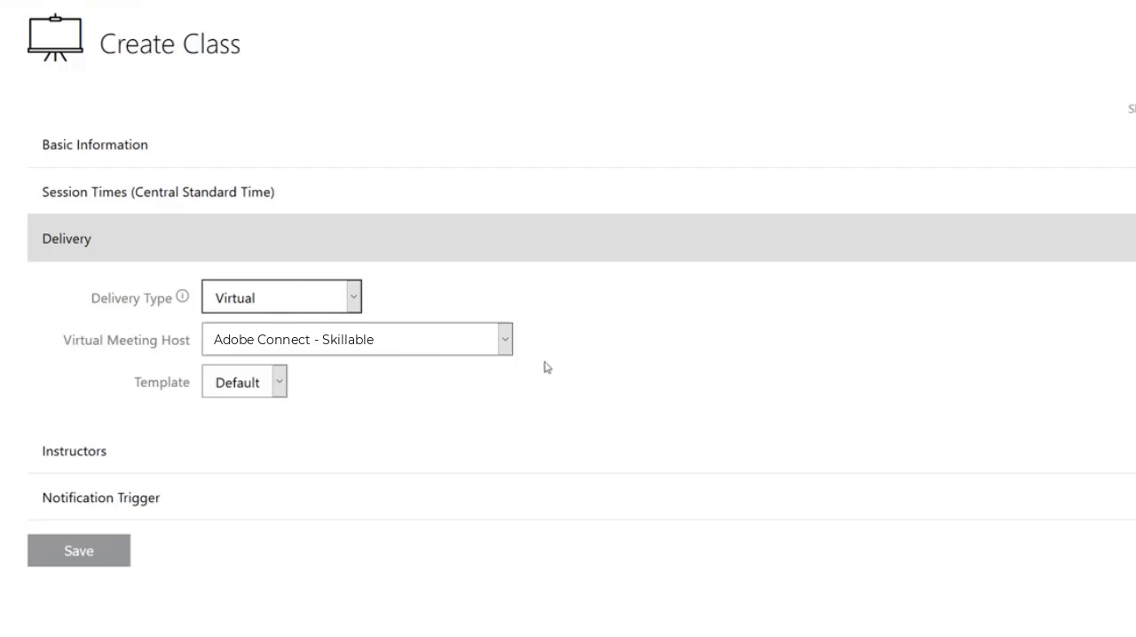
click(505, 339)
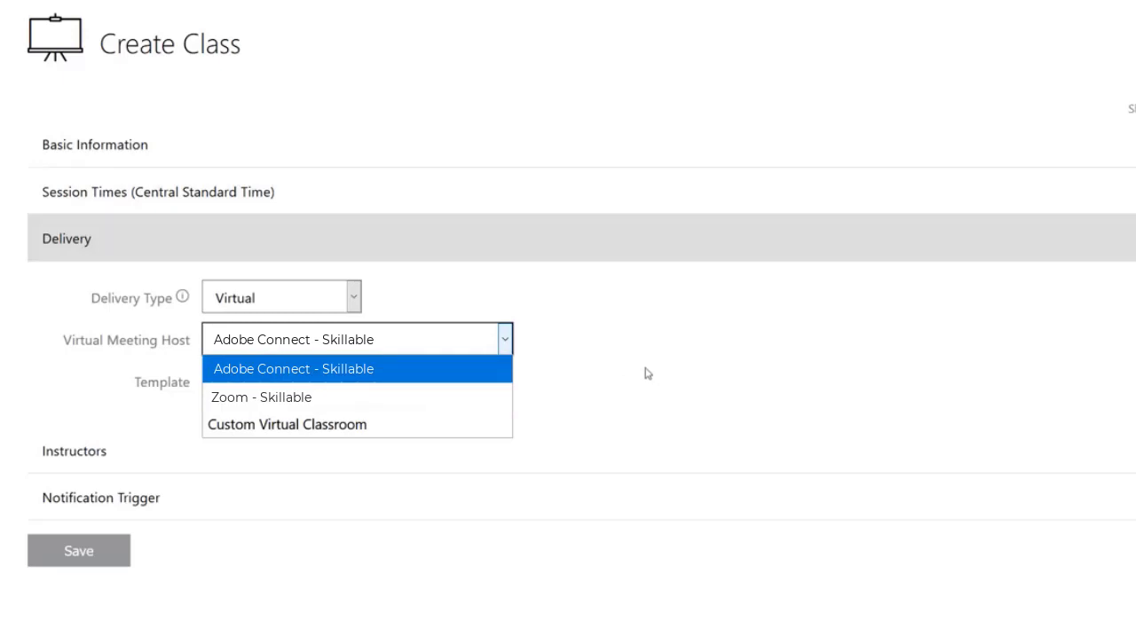
click(473, 429)
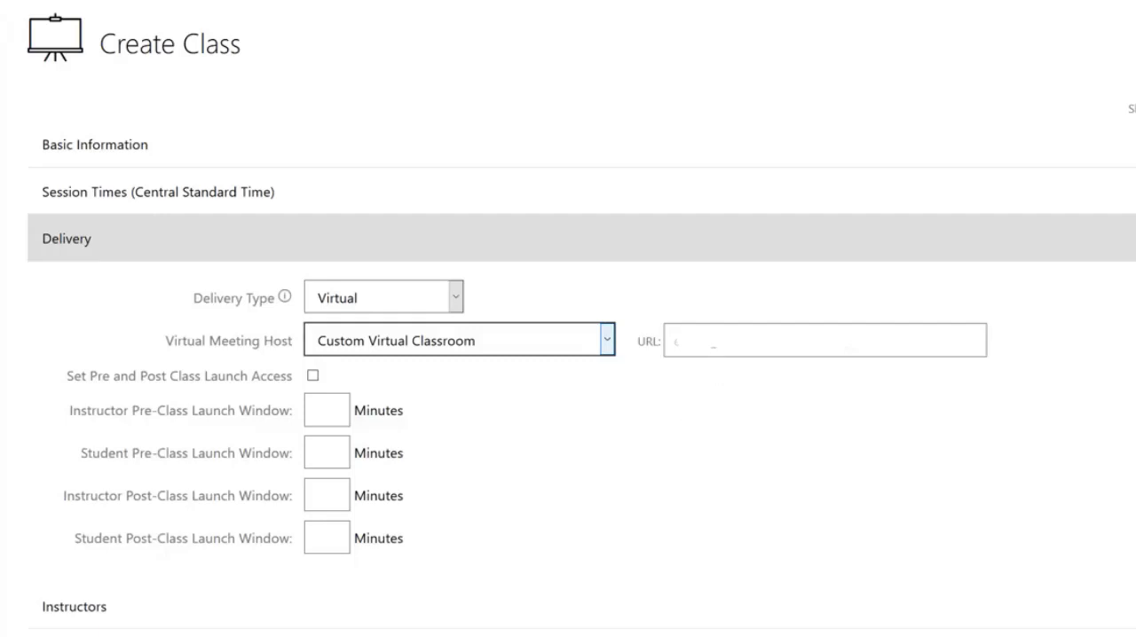
click(676, 341)
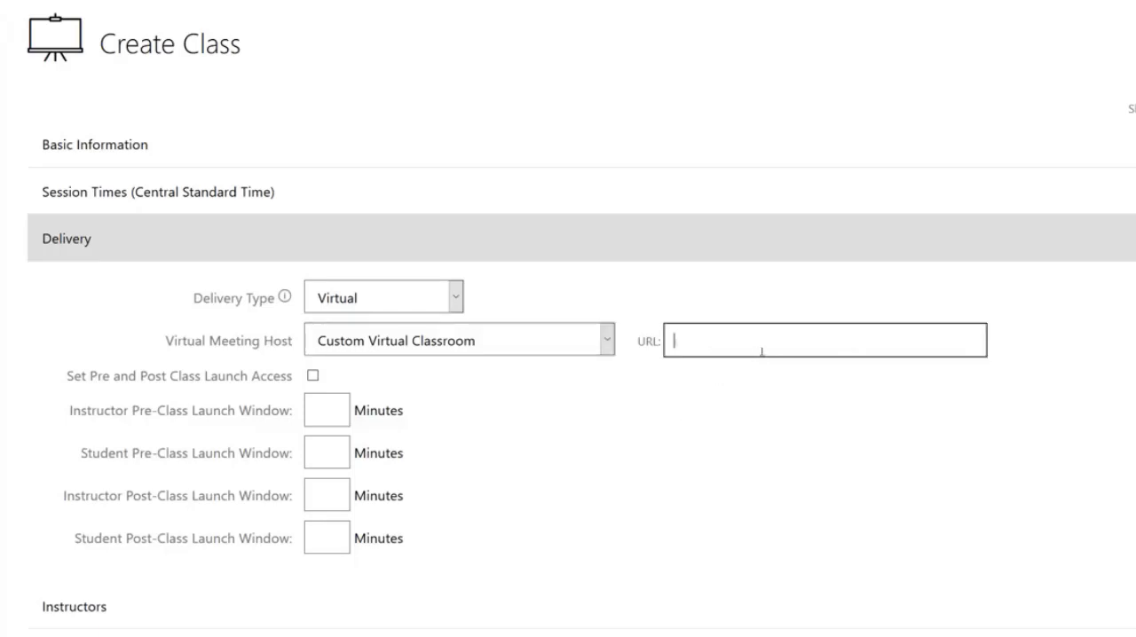
click(750, 411)
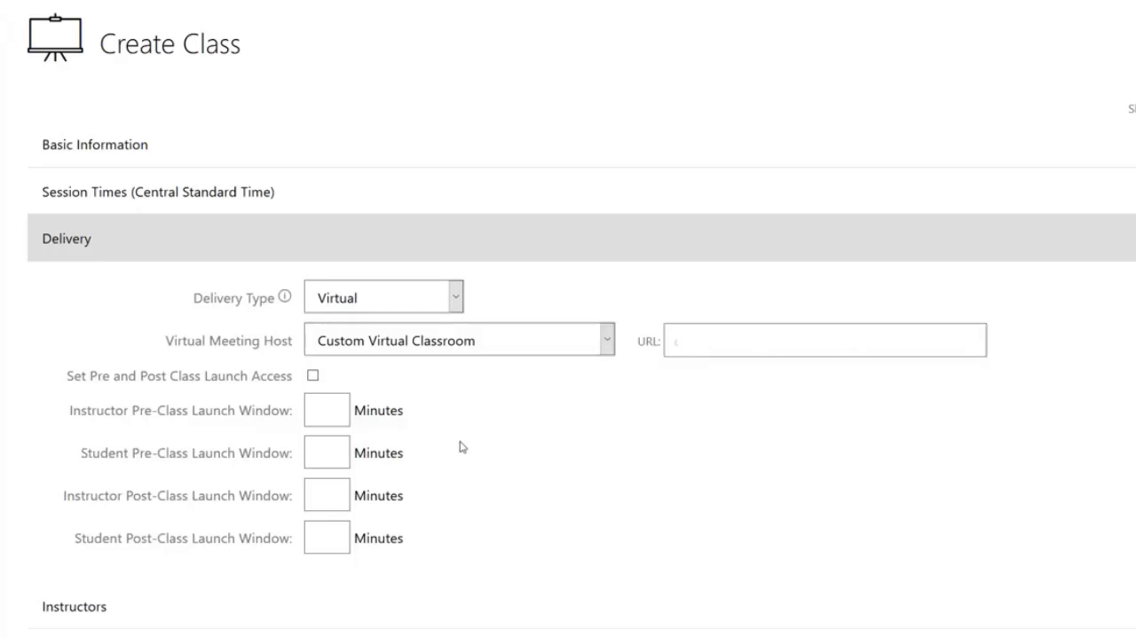
- Enable pre and post class launch access, with pre-class launch windows of 60 minutes for instructors and 15 minutes for students
click(314, 376)
click(310, 453)
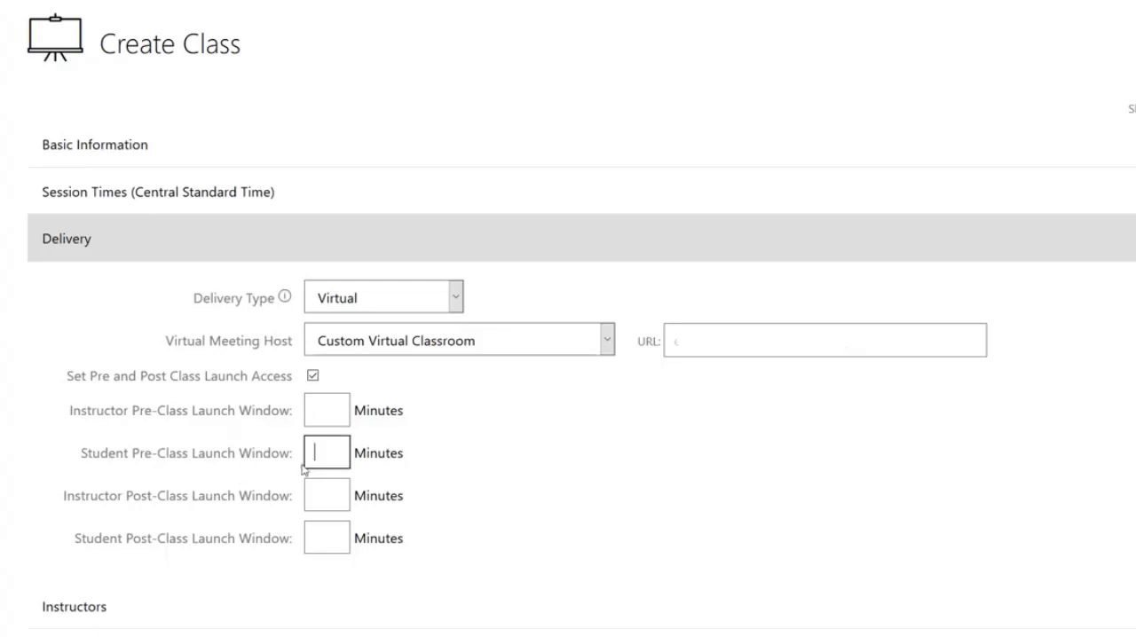
click(330, 423)
text(6)
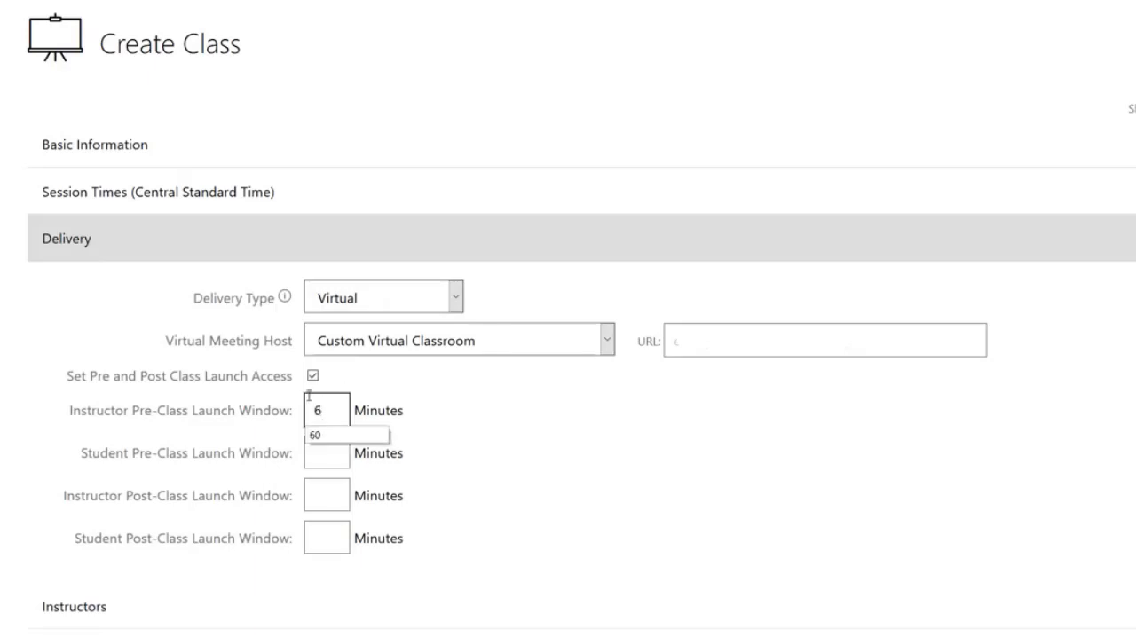
text(0)
click(332, 435)
click(333, 451)
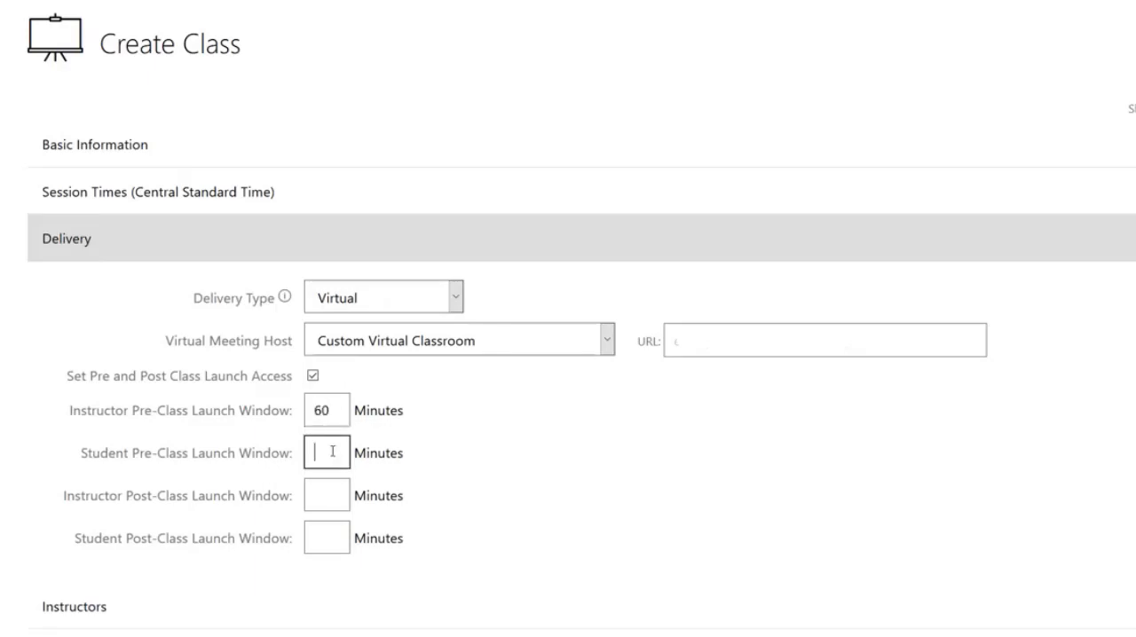
text(15)
click(444, 487)
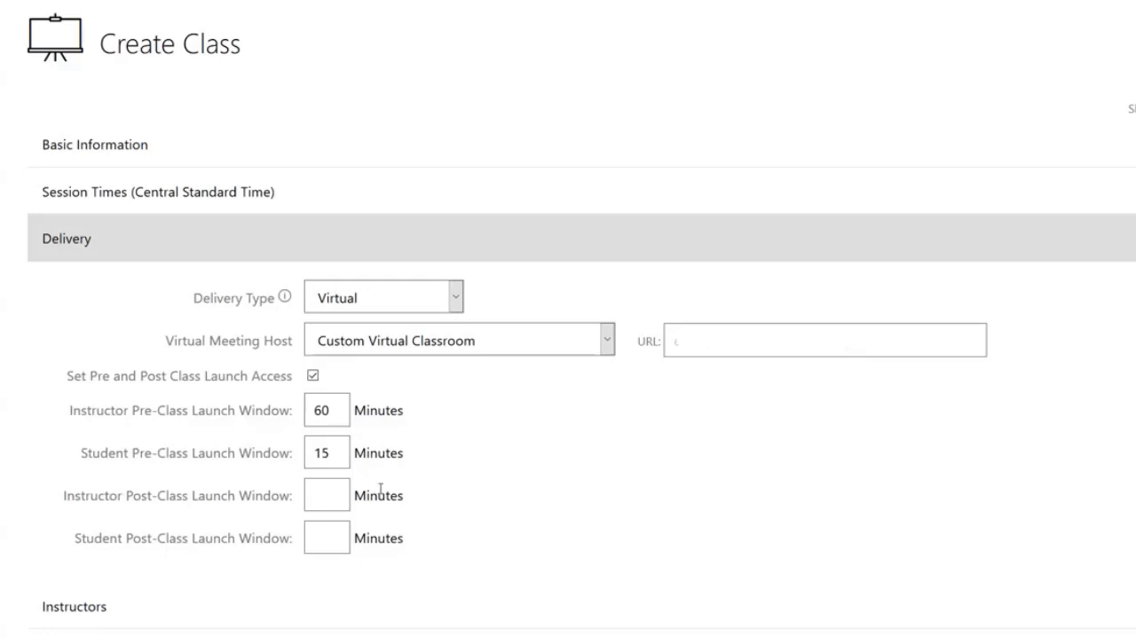
- Set the instructor and student post-class launch windows to 15 minutes each
click(322, 493)
text(15)
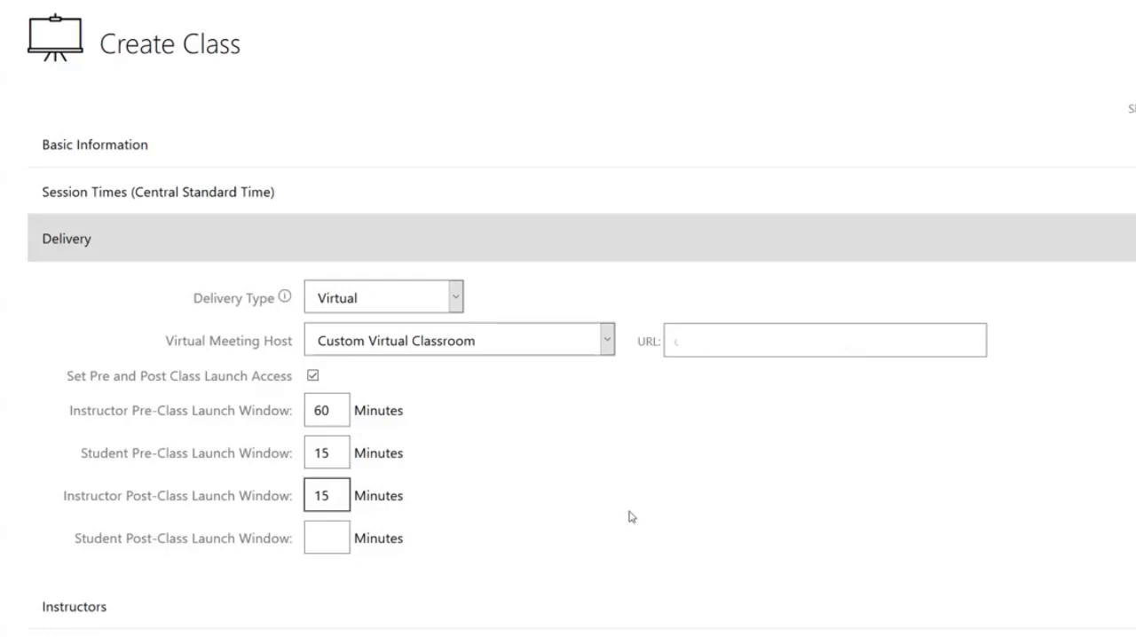
click(324, 543)
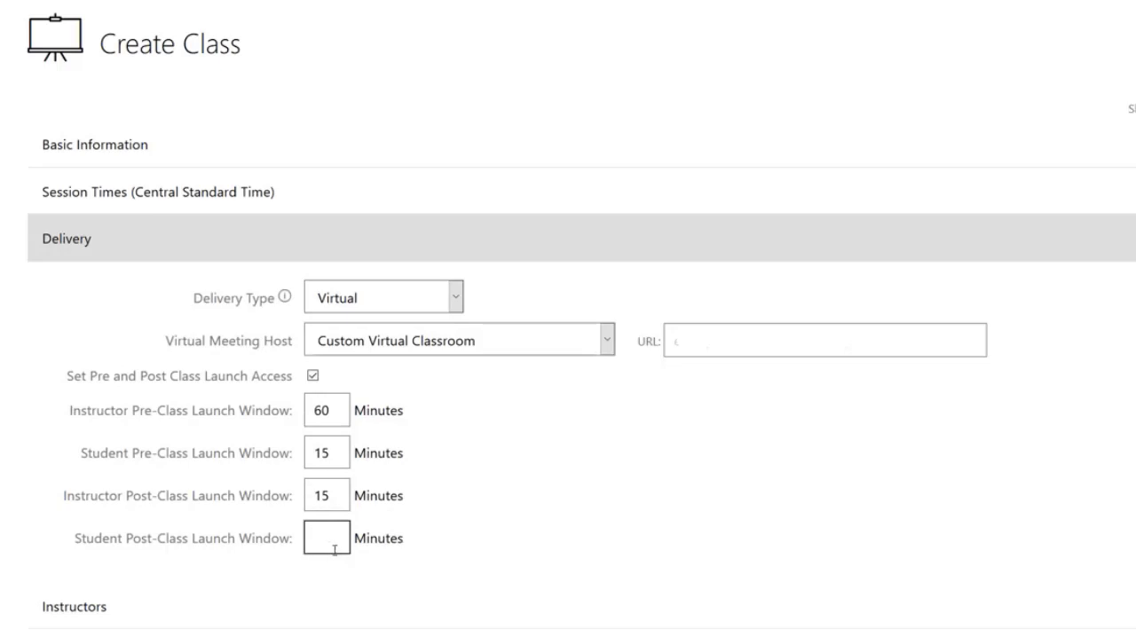
text(15)
click(515, 521)
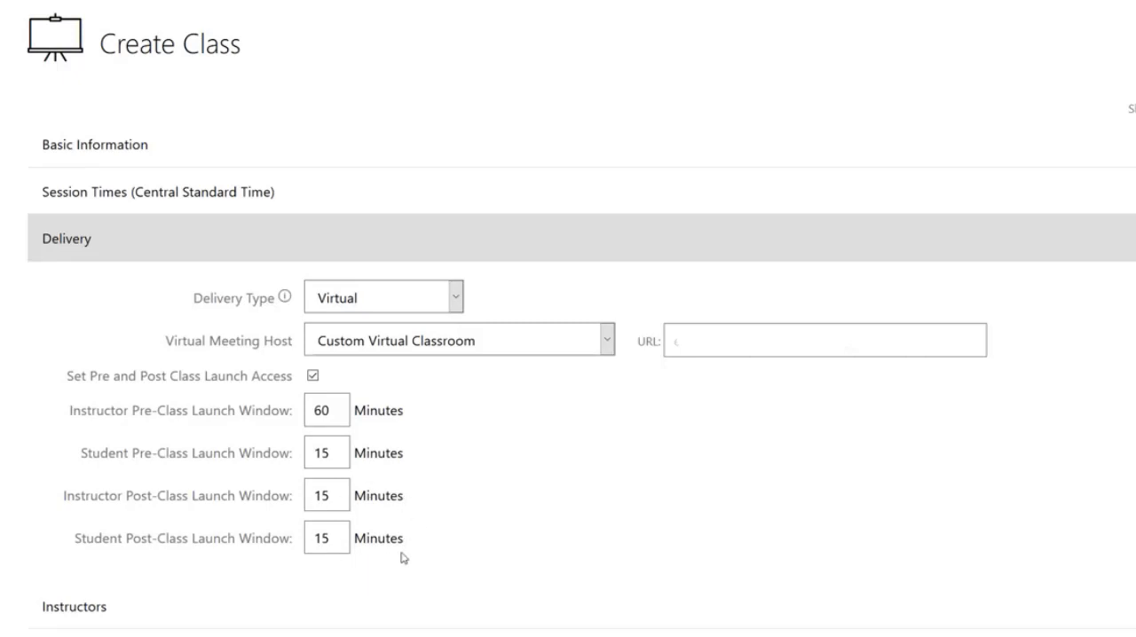
click(778, 342)
text(https:)
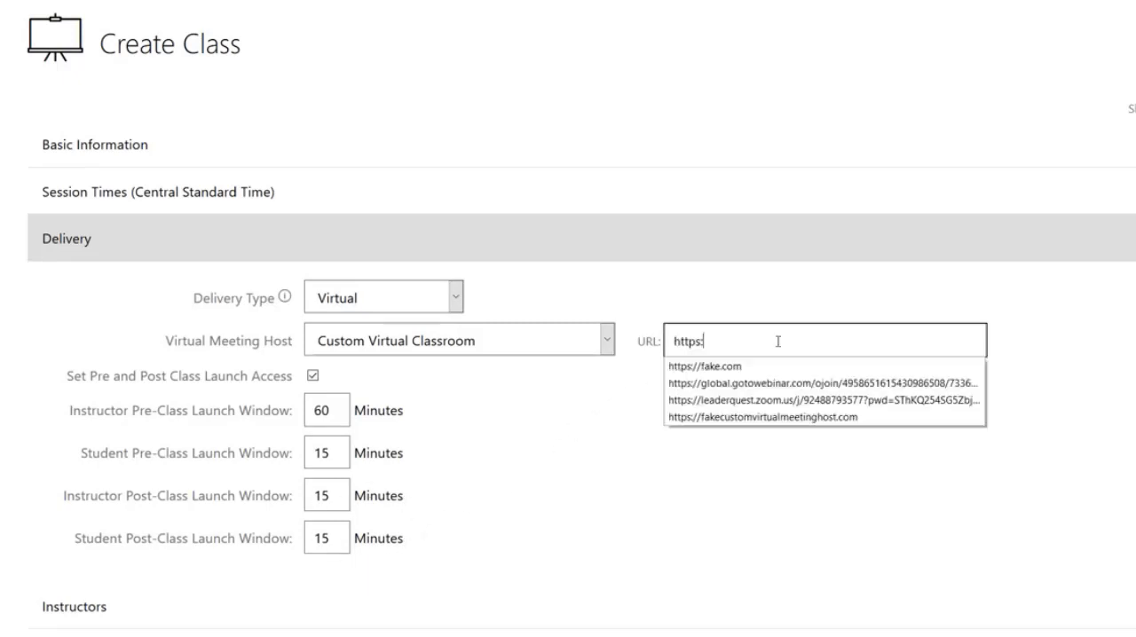
click(765, 366)
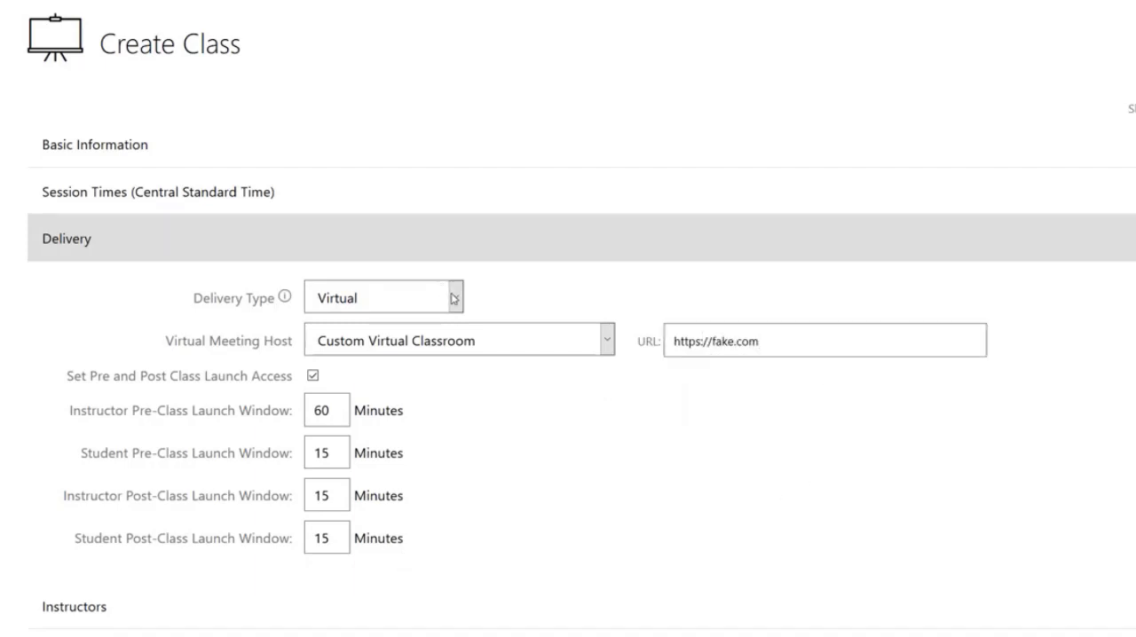
- Change the delivery type to Physical and Virtual and review the combined virtual meeting and classroom settings
click(454, 299)
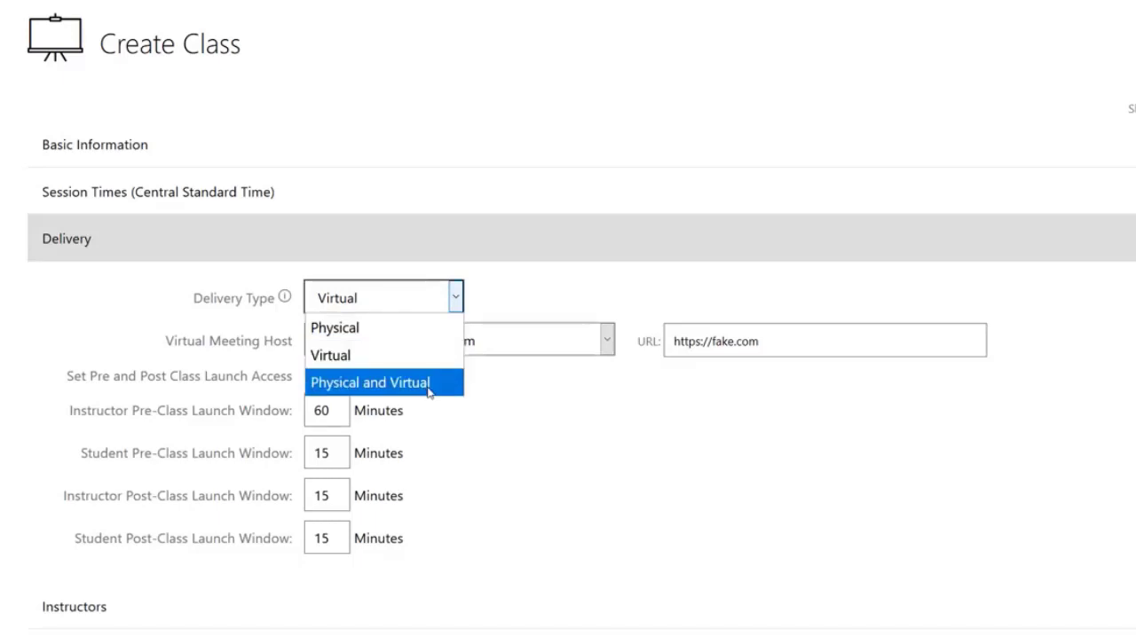
click(428, 388)
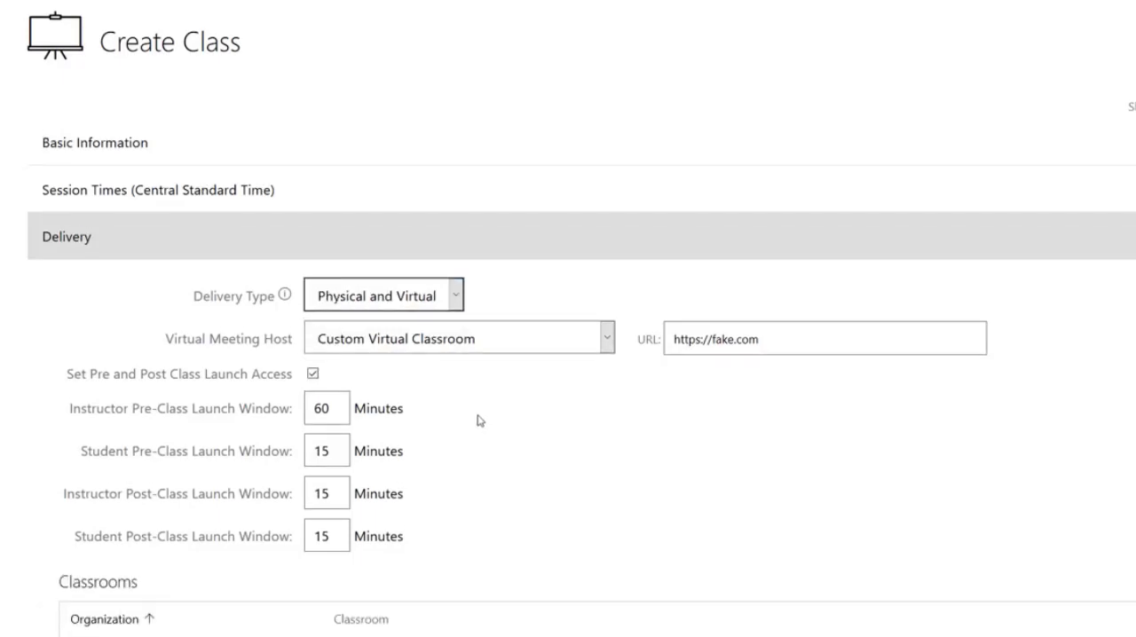
scroll(479, 420, down, 1)
scroll(569, 355, down, 1)
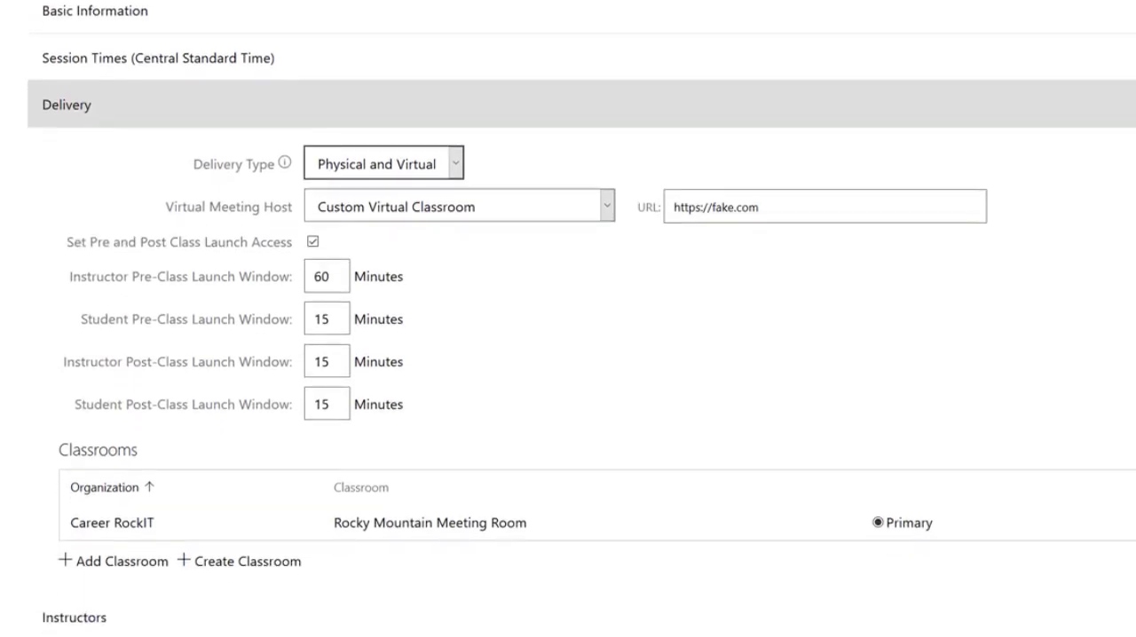
scroll(568, 355, down, 1)
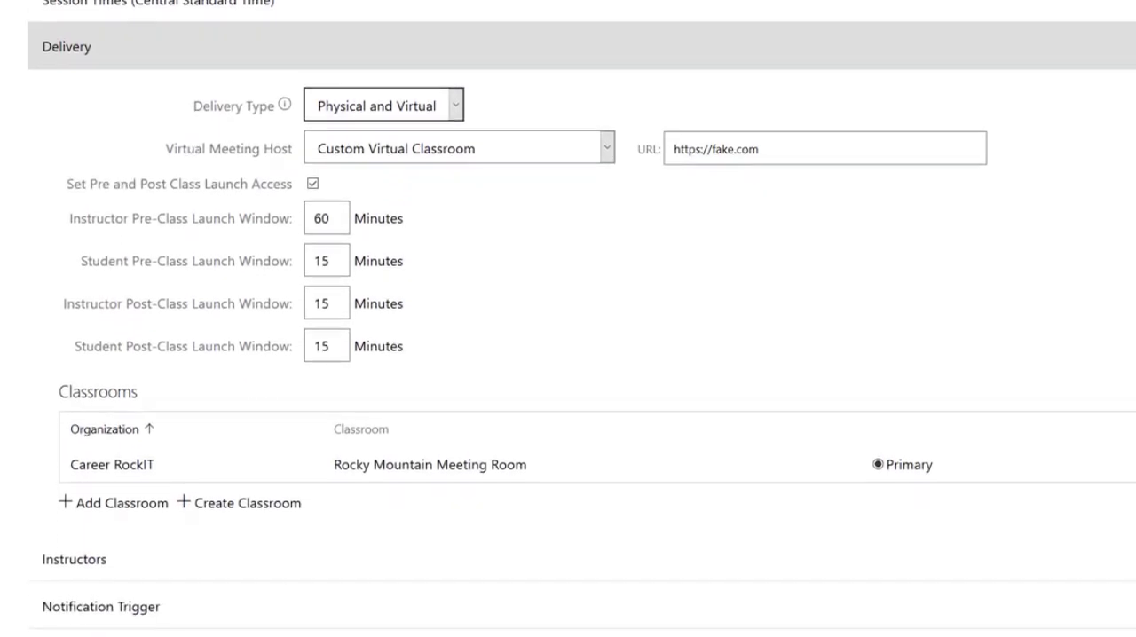
- Review the delivery settings and start adding an instructor to the class
scroll(568, 355, down, 1)
scroll(568, 356, up, 1)
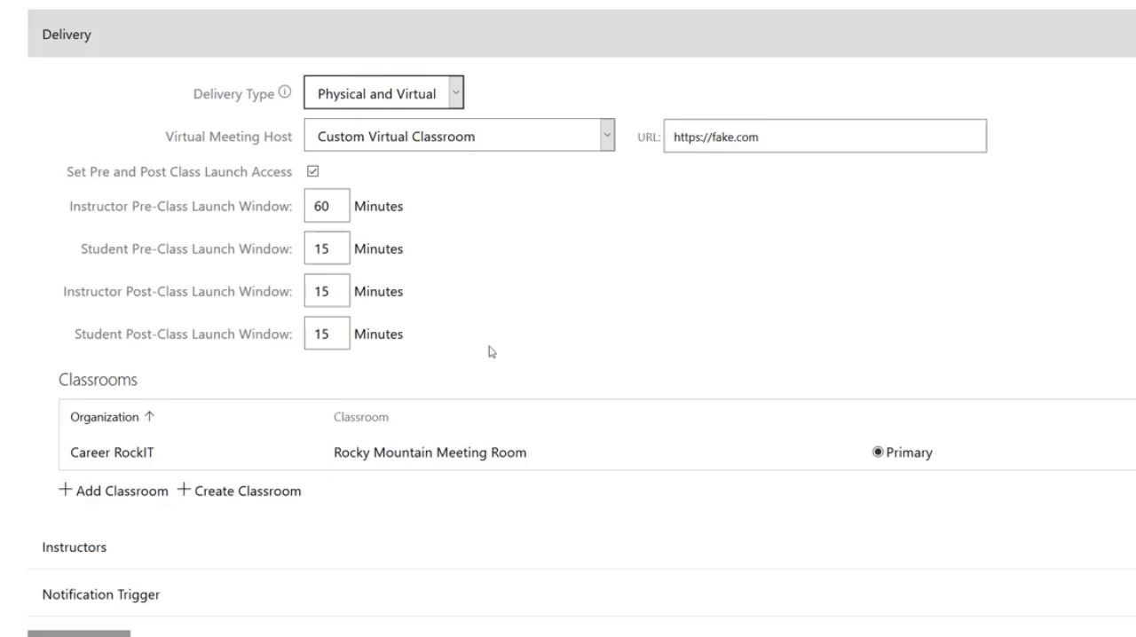
scroll(490, 352, up, 1)
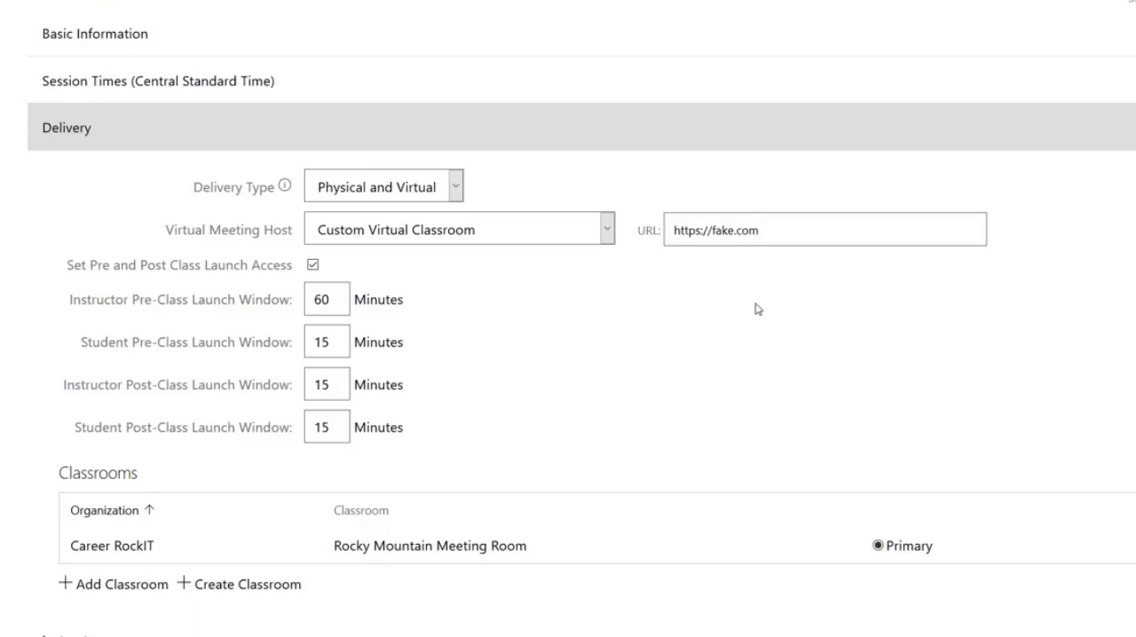
scroll(432, 436, down, 2)
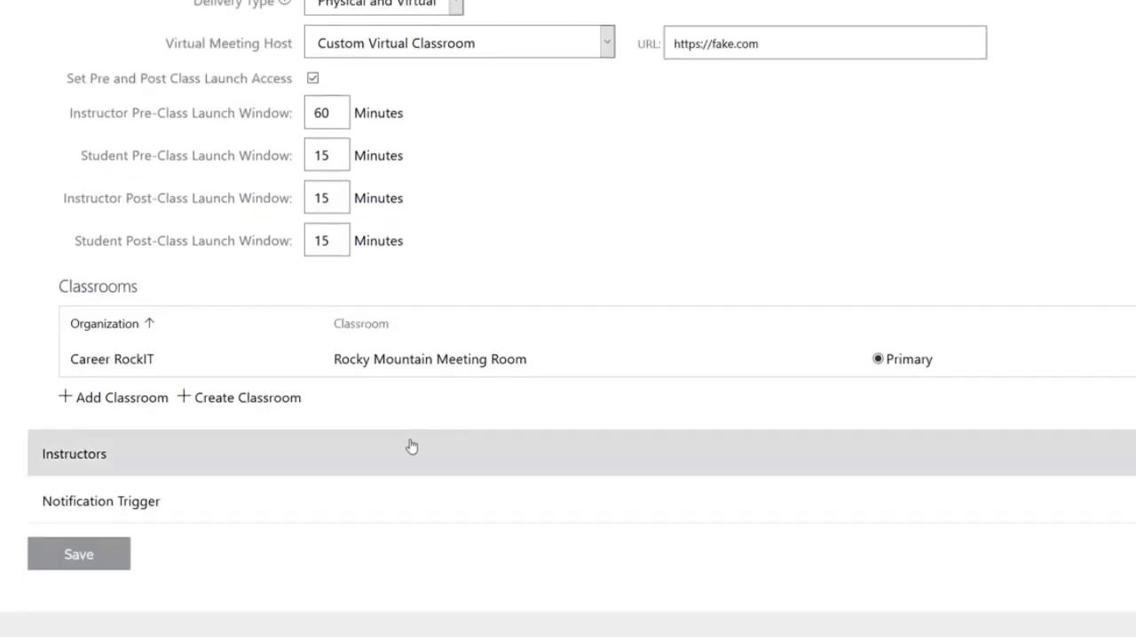
click(411, 446)
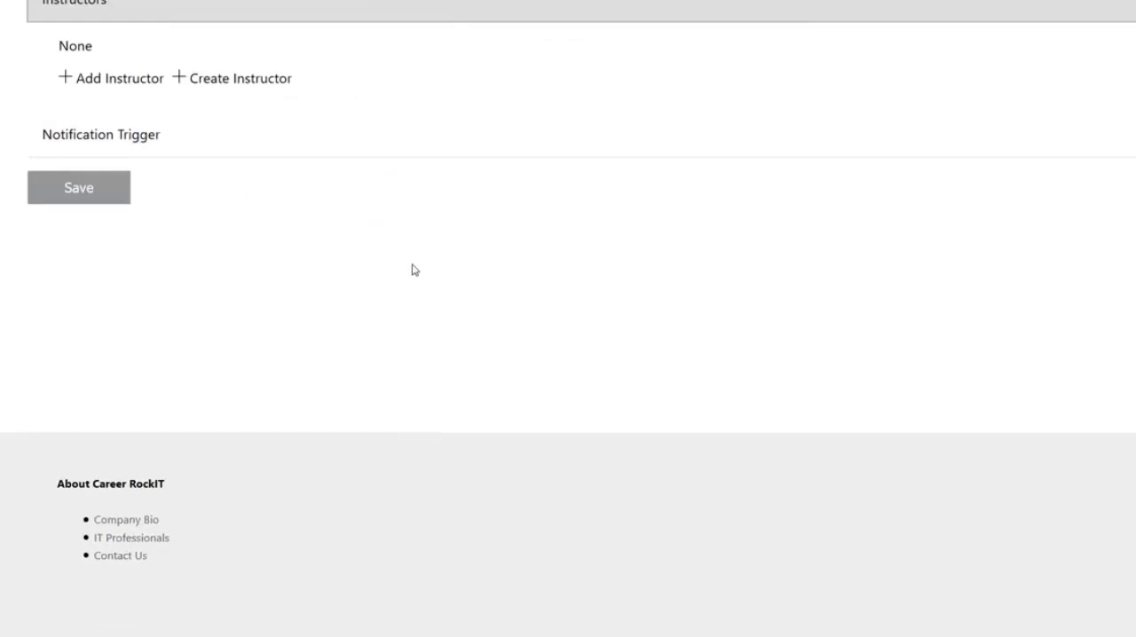
scroll(415, 269, up, 1)
scroll(415, 270, up, 1)
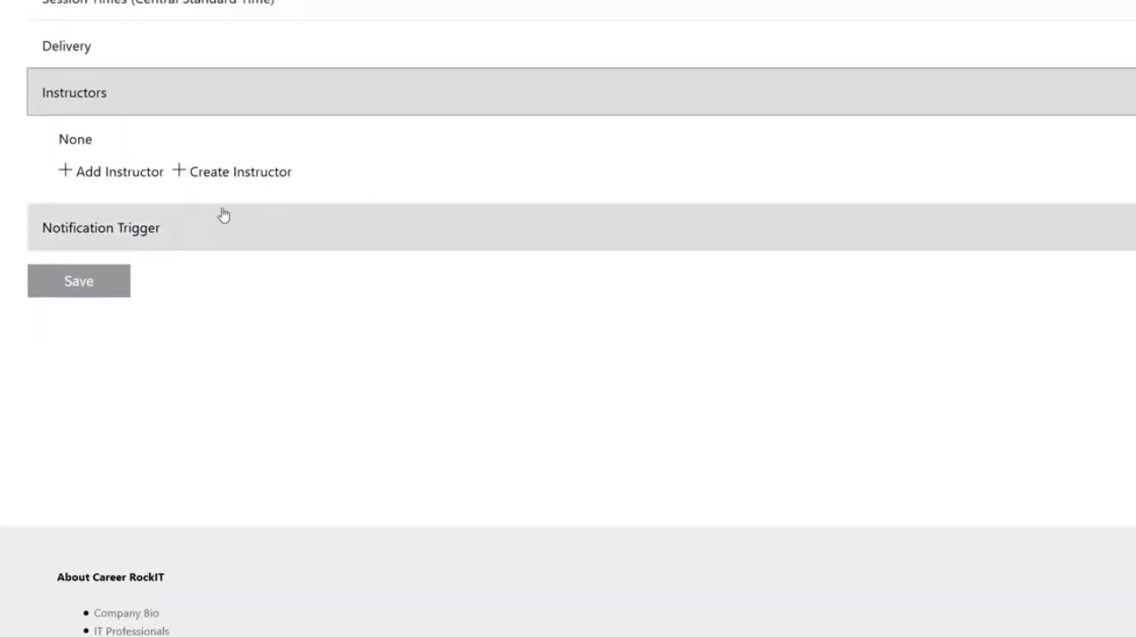
click(125, 174)
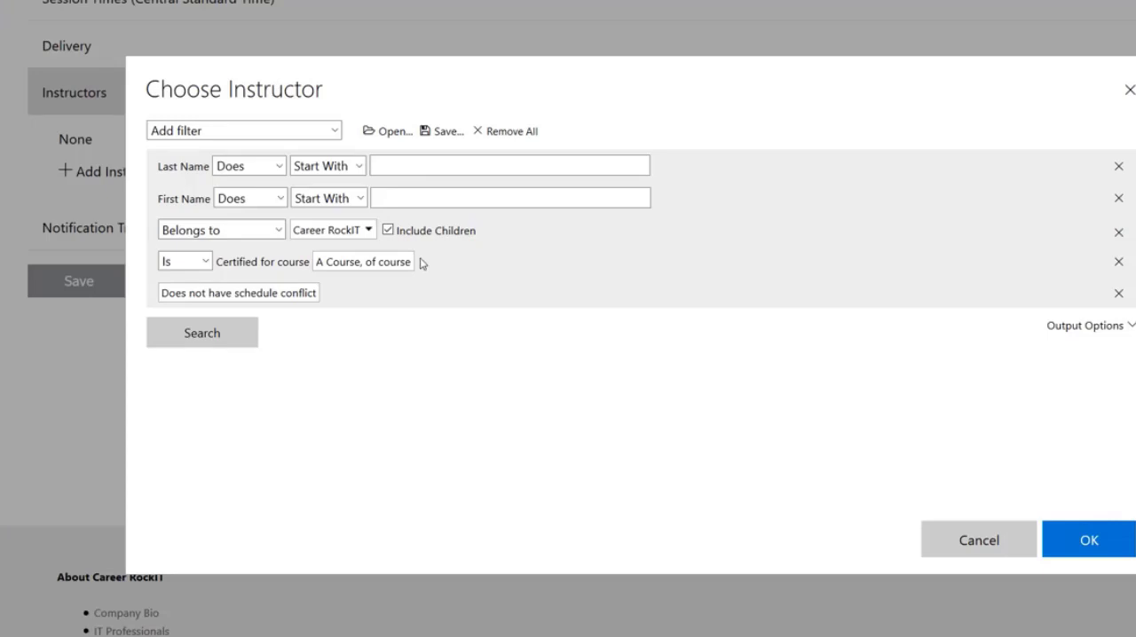
- Review the organization and course certification filters, expanding the Career RockIT organization to see its child organizations
drag(423, 263, 138, 231)
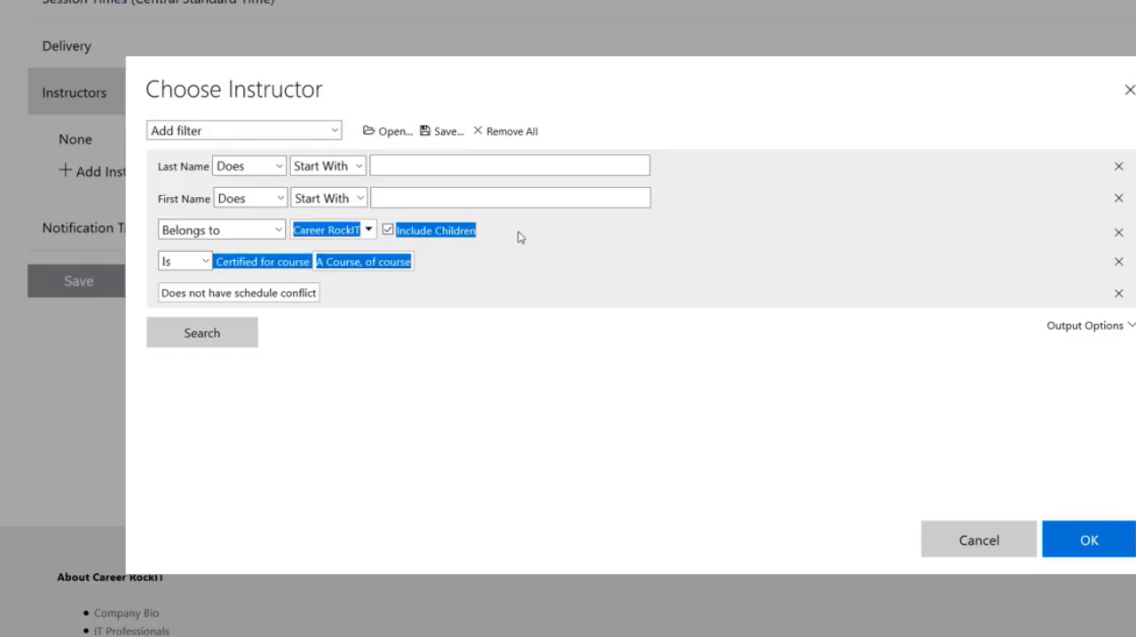
click(682, 209)
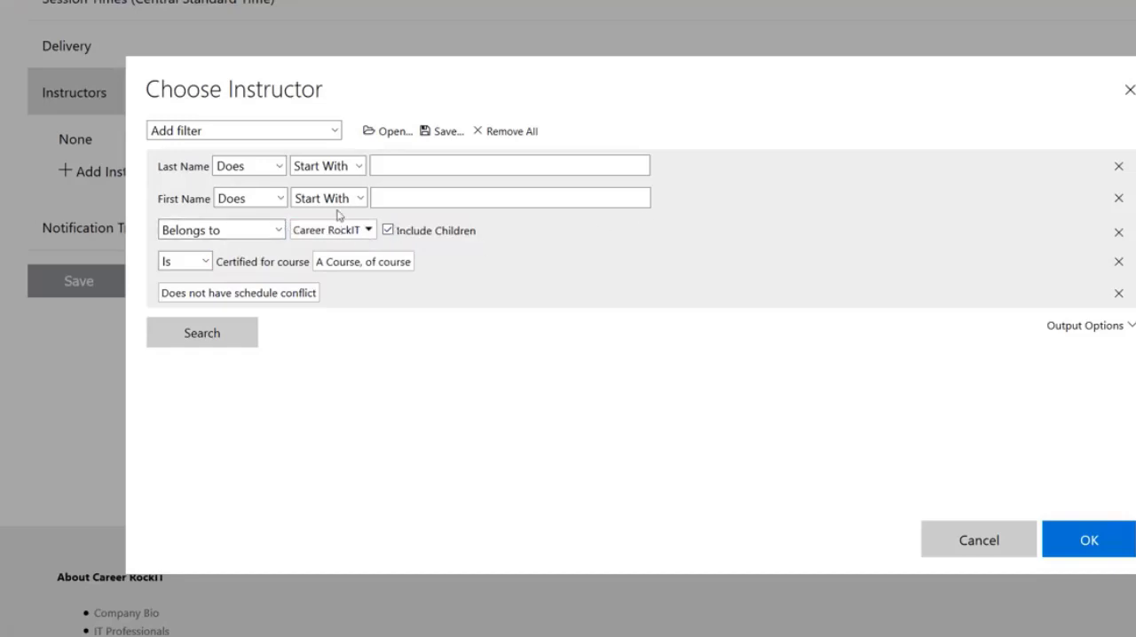
click(359, 238)
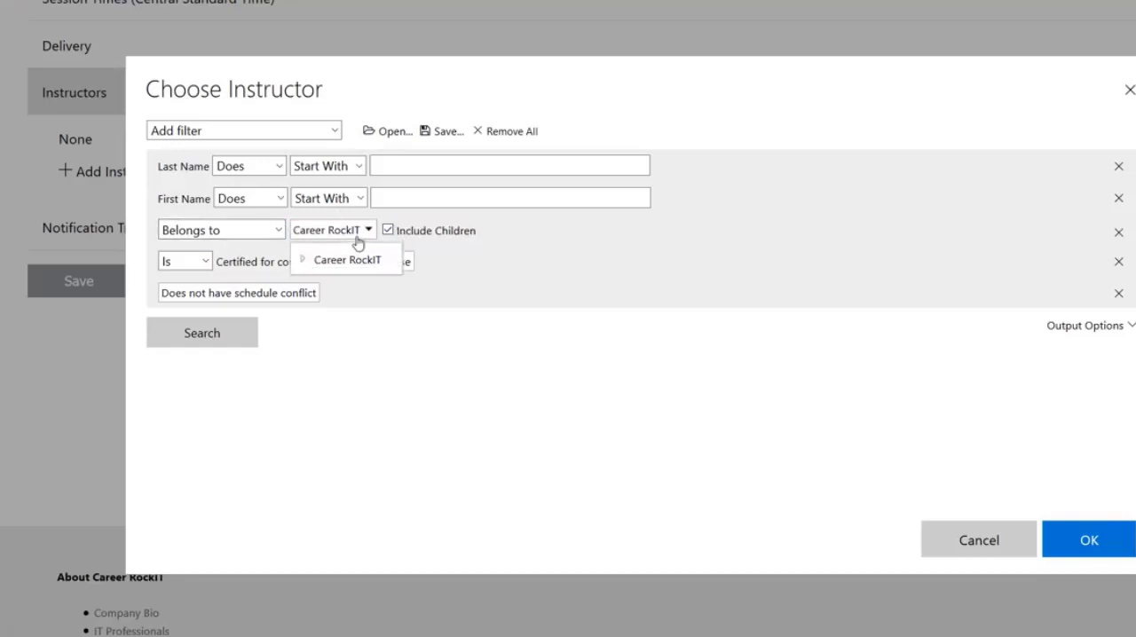
click(303, 259)
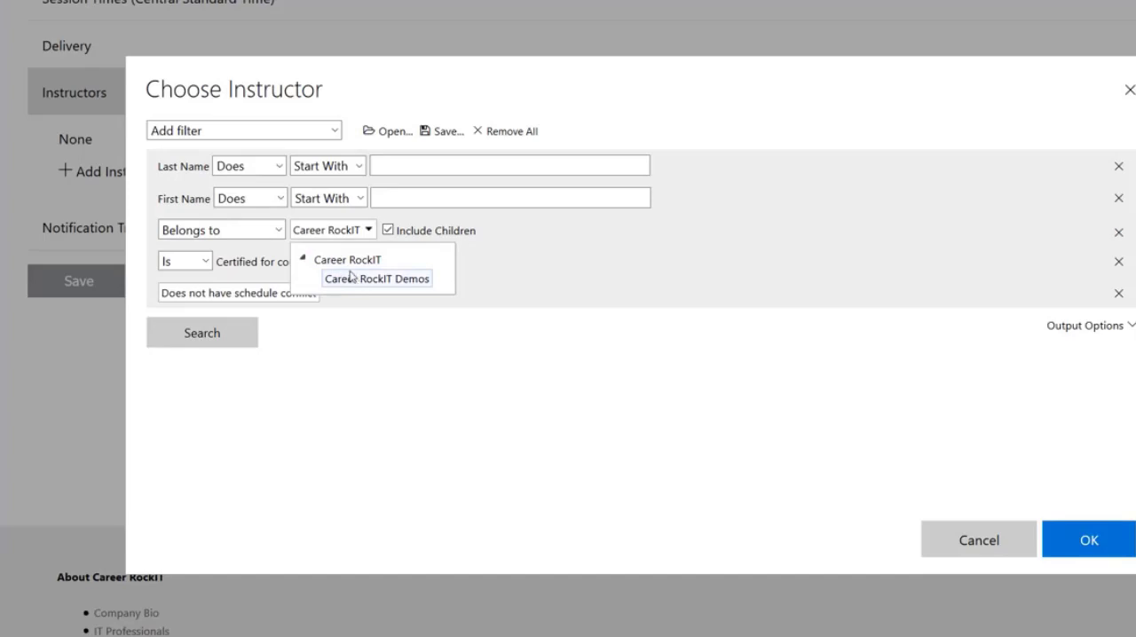
click(552, 241)
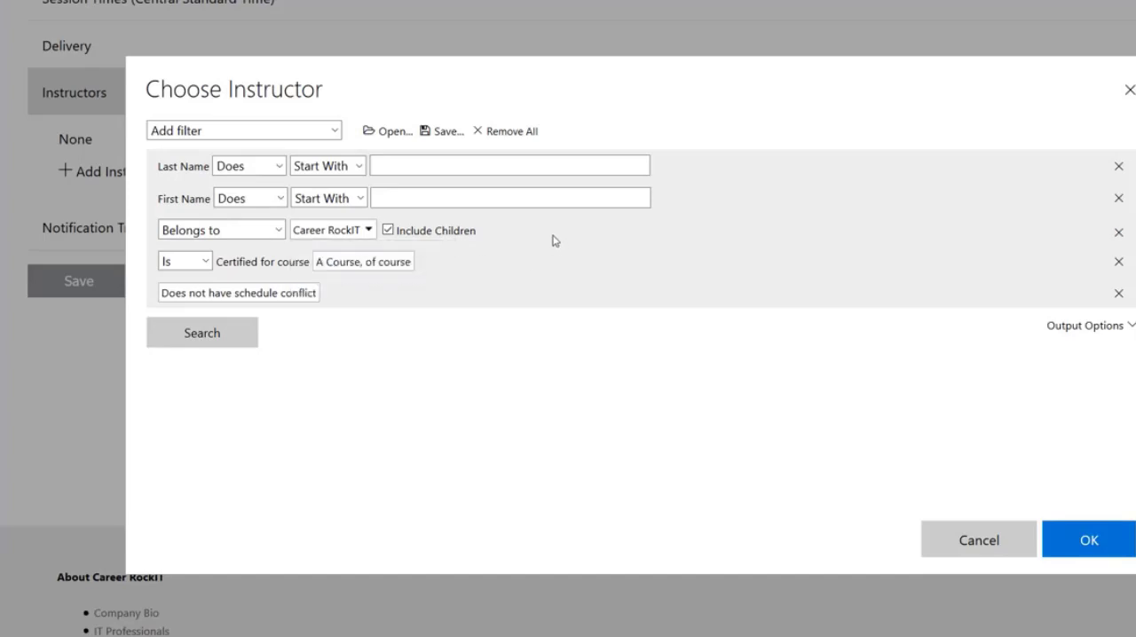
- Set the organization filter to Does not belong to Career RockIT and search for instructors
click(277, 230)
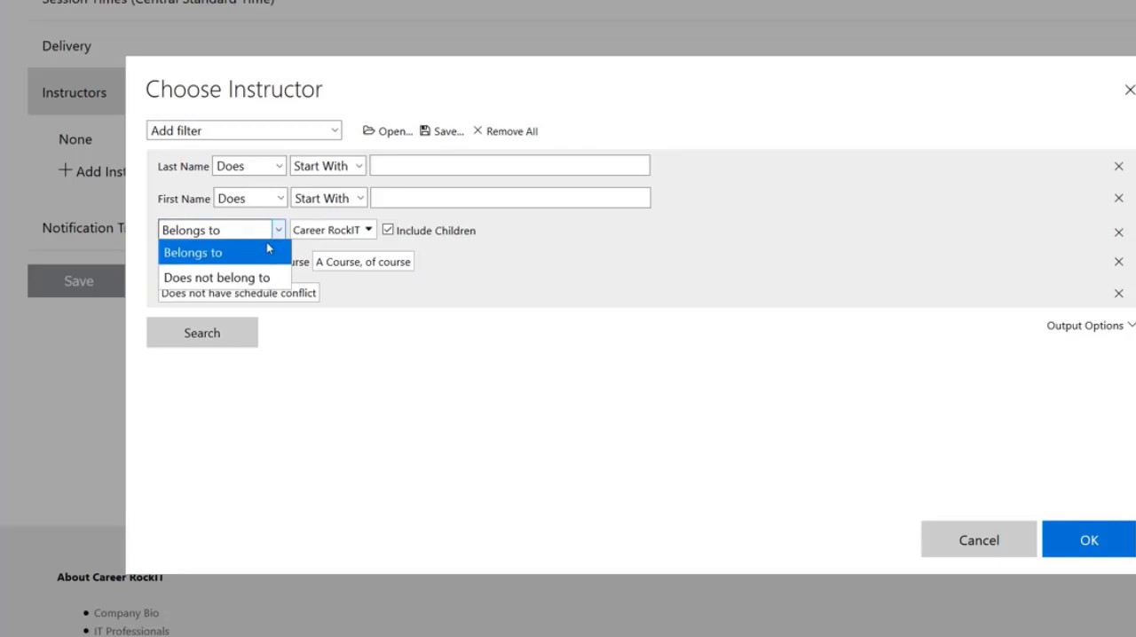
click(245, 286)
click(240, 331)
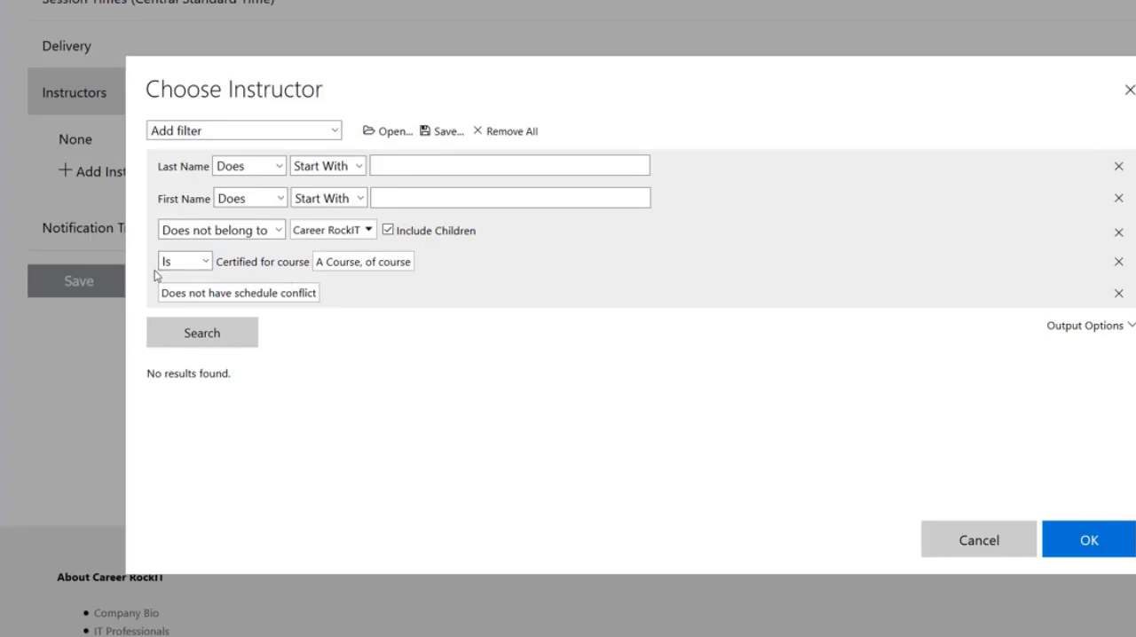
- Look over the available filters, remove the Certified for course filter and search for instructors again
drag(154, 275, 469, 271)
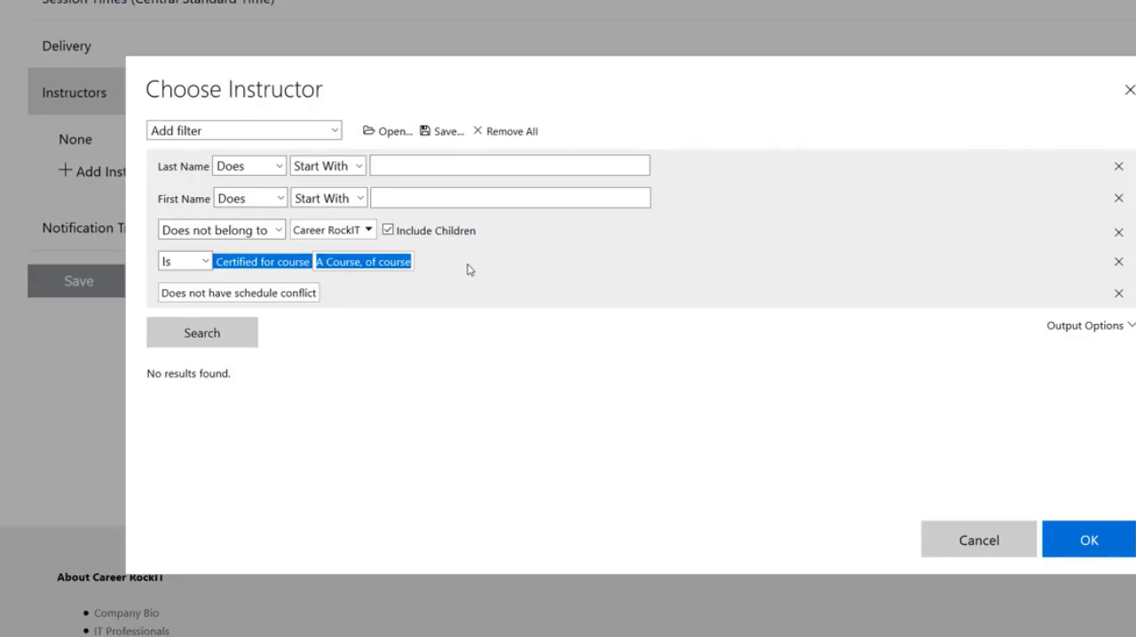
click(291, 135)
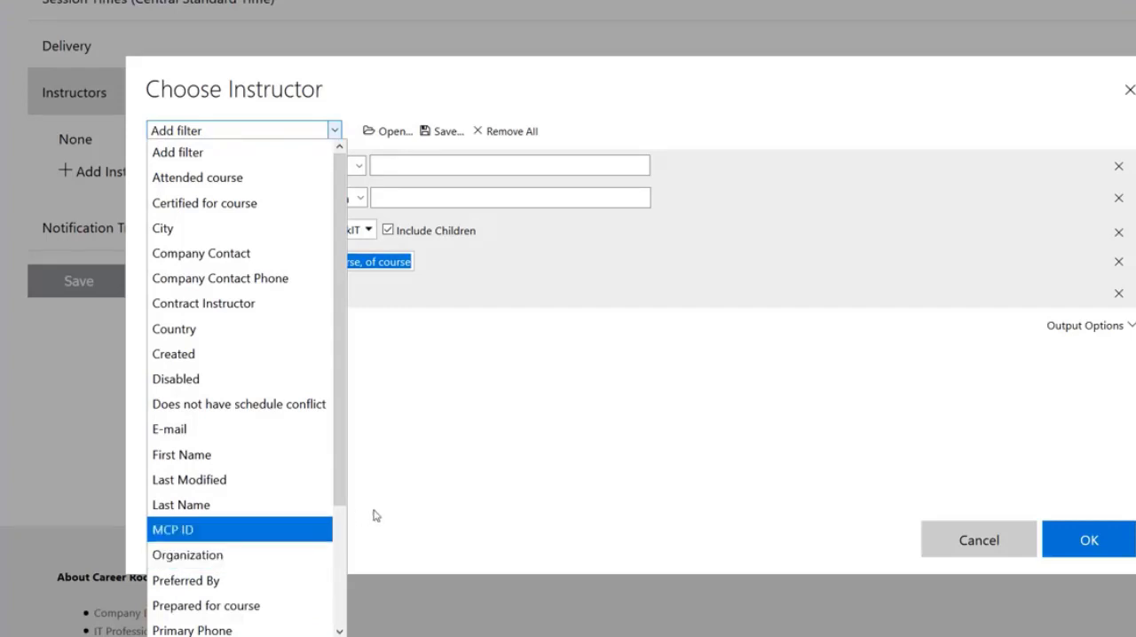
click(577, 316)
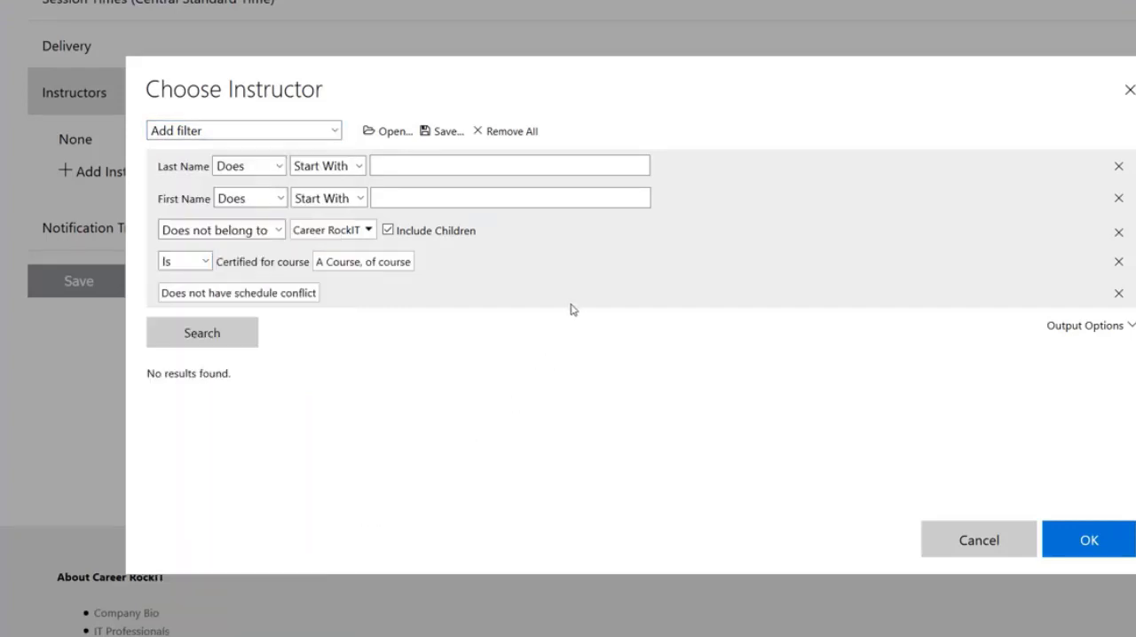
triple_click(395, 265)
click(432, 261)
click(1119, 264)
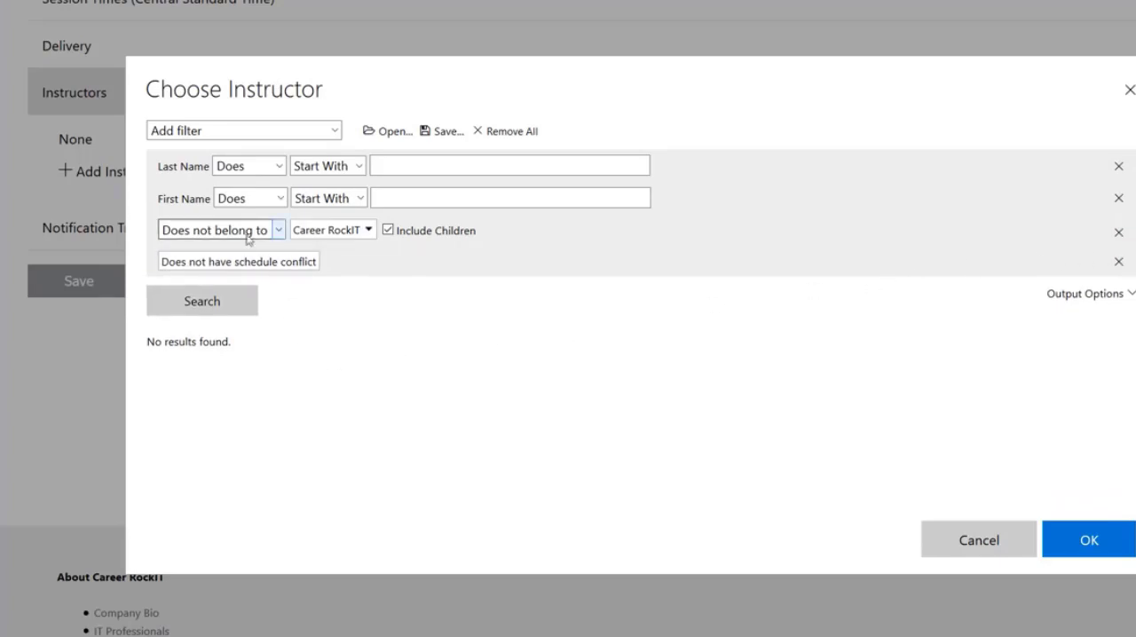
click(218, 317)
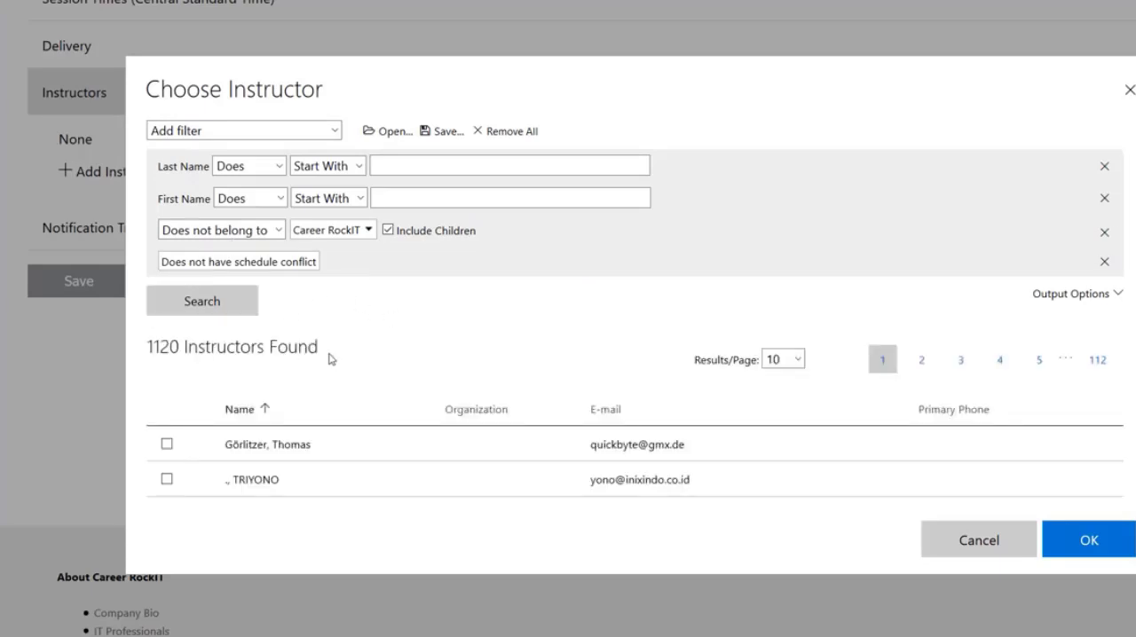
- Set the organization filter back to Belongs to Career RockIT and rerun the instructor search
drag(334, 360, 381, 268)
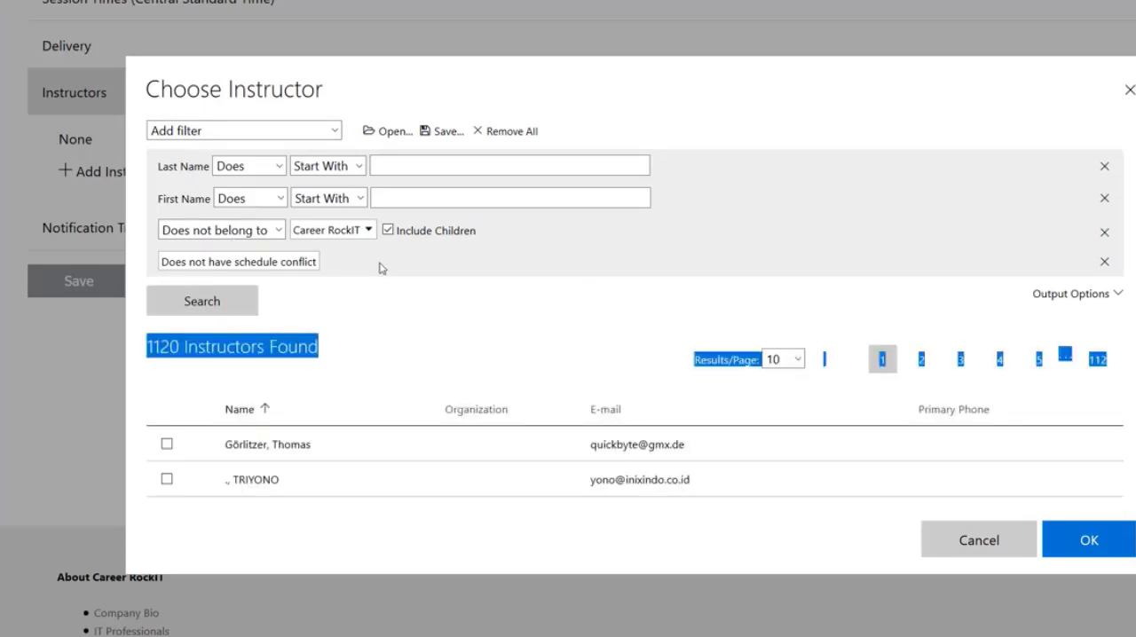
click(276, 232)
click(261, 254)
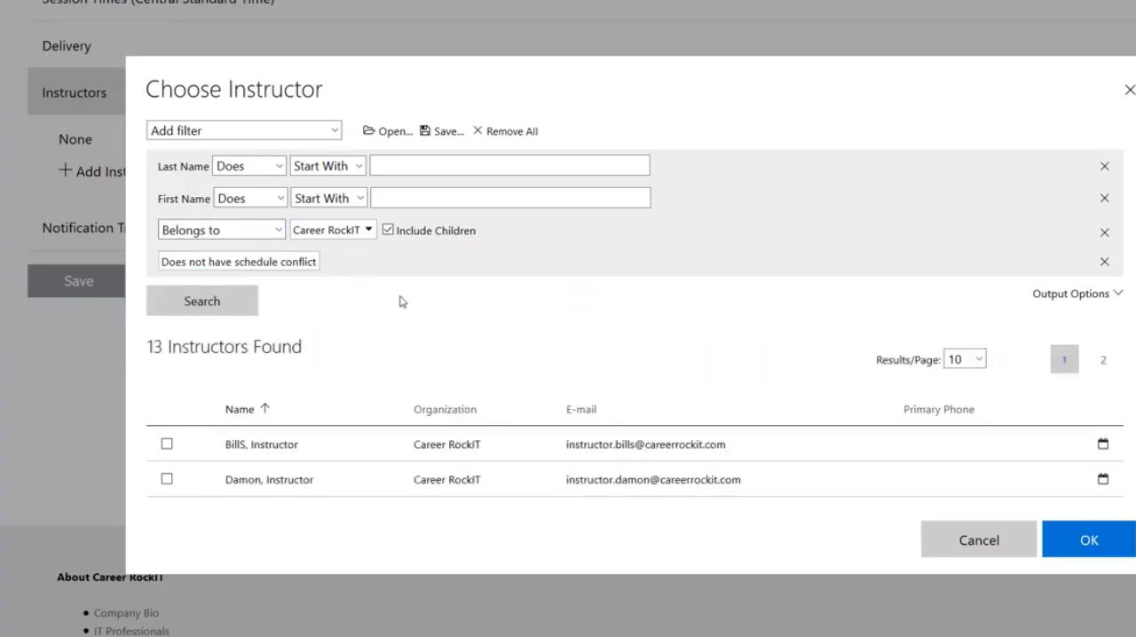
- Remove the Does not have schedule conflict filter and search for Career RockIT instructors
drag(323, 264, 138, 262)
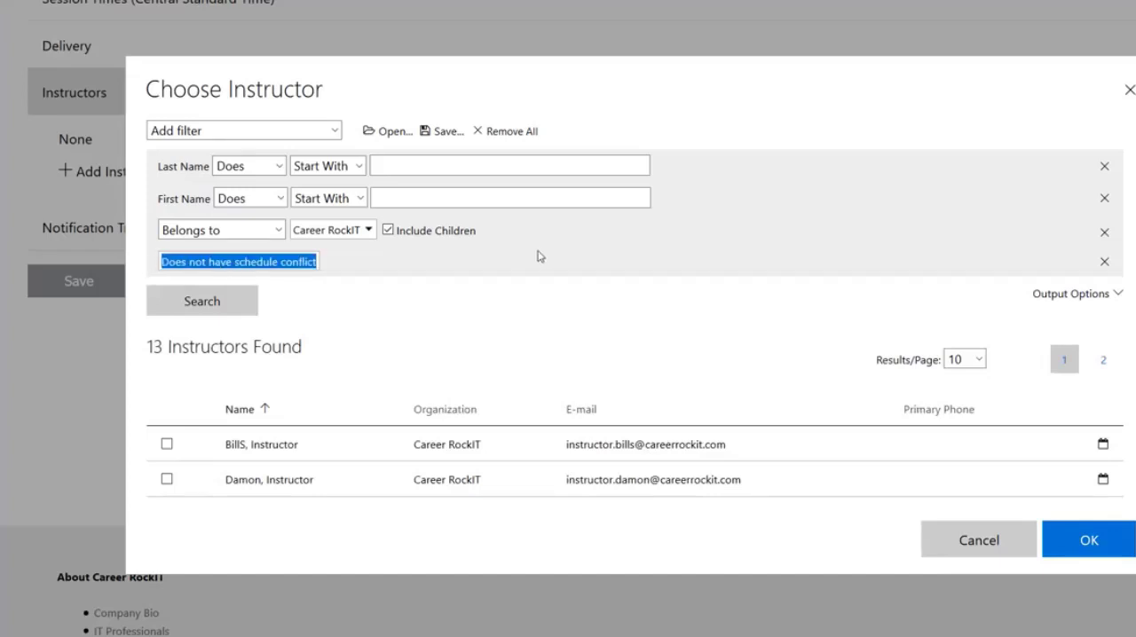
click(539, 284)
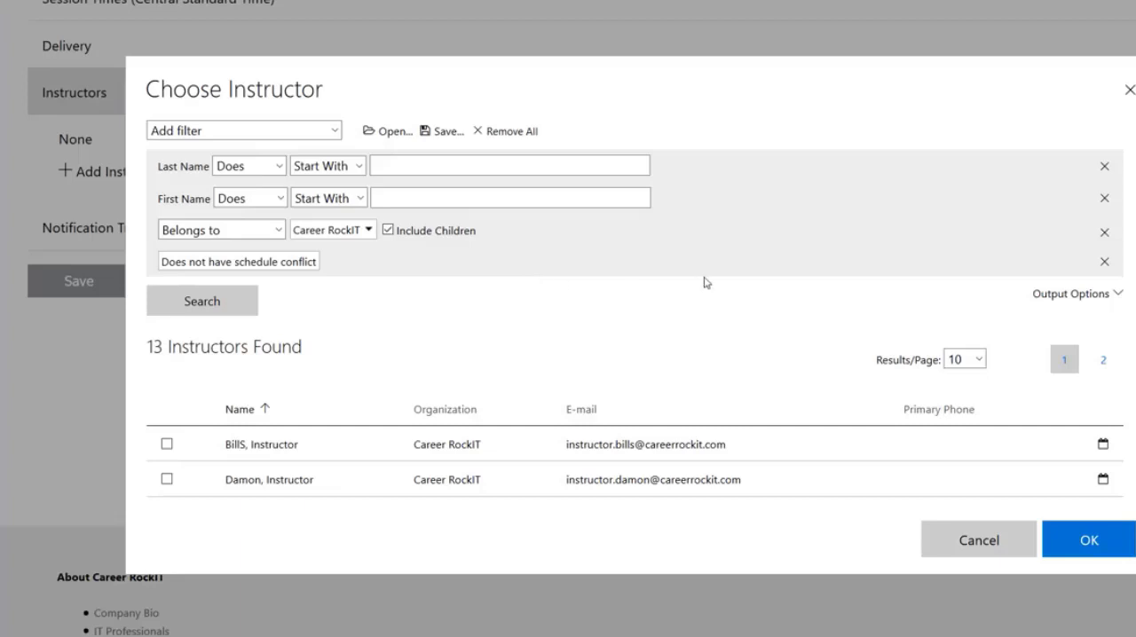
click(1105, 263)
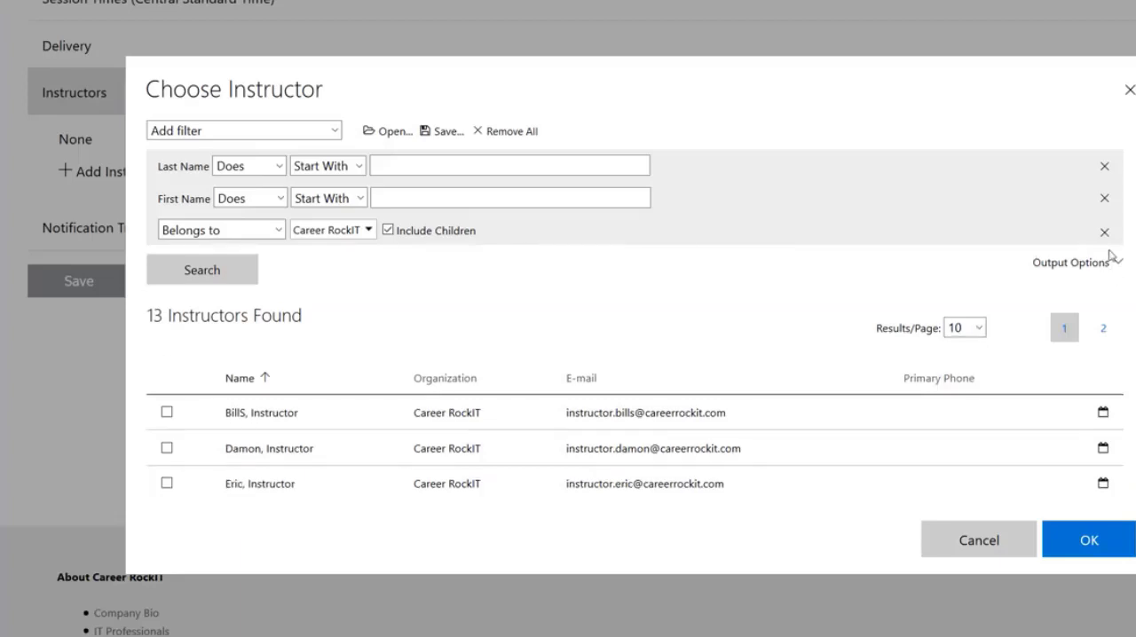
click(242, 278)
- Add the first two instructors in the search results to the class and make the second one primary
click(500, 411)
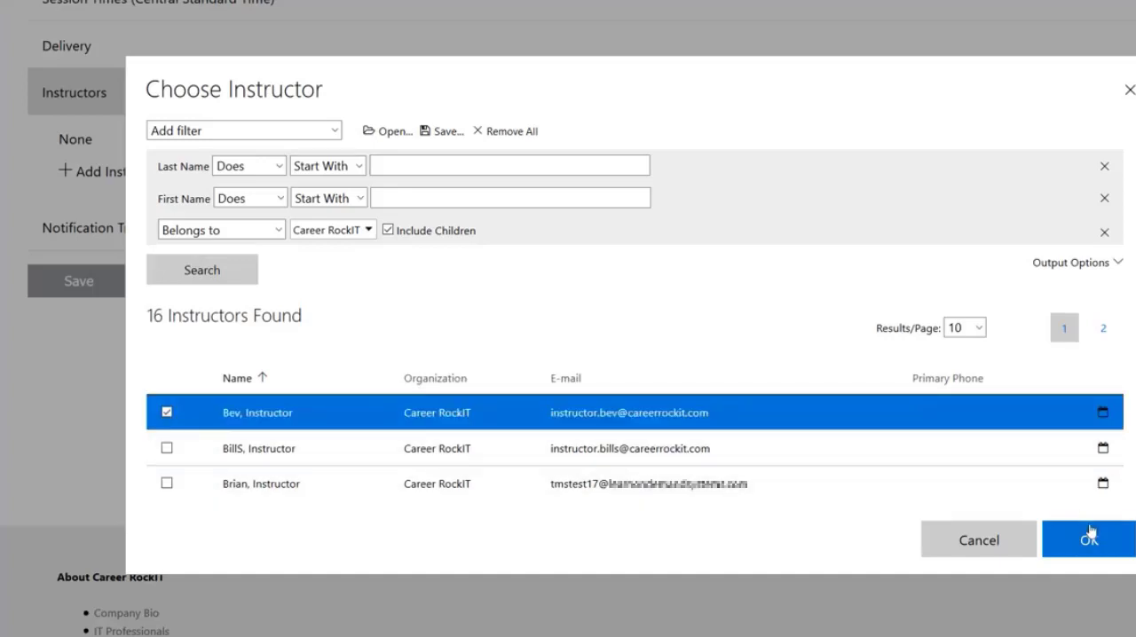
click(739, 459)
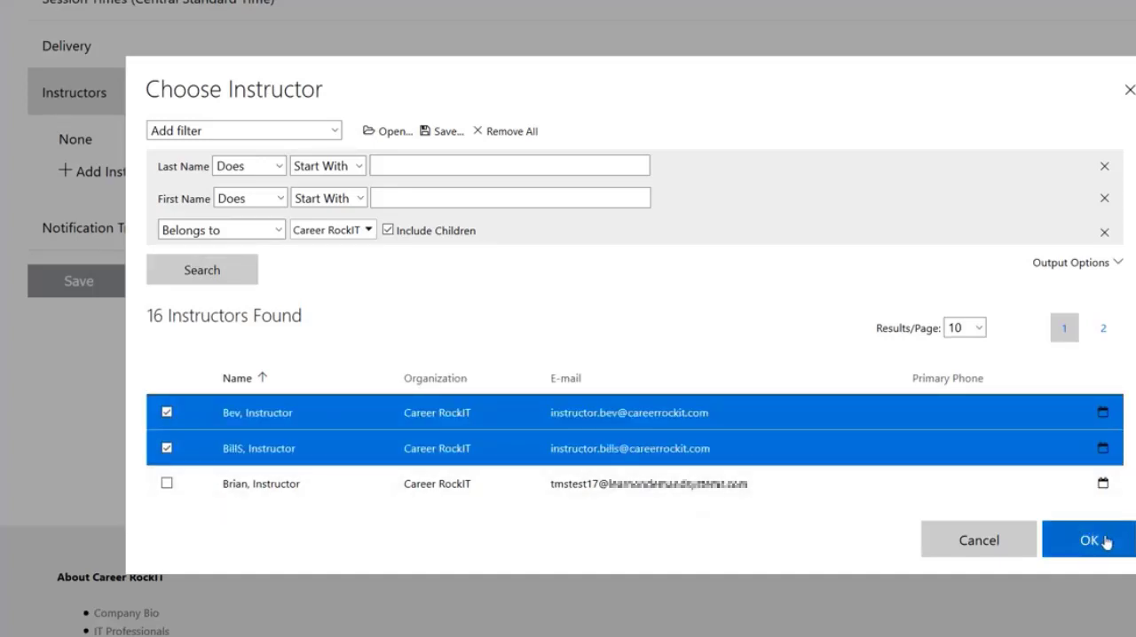
click(1094, 540)
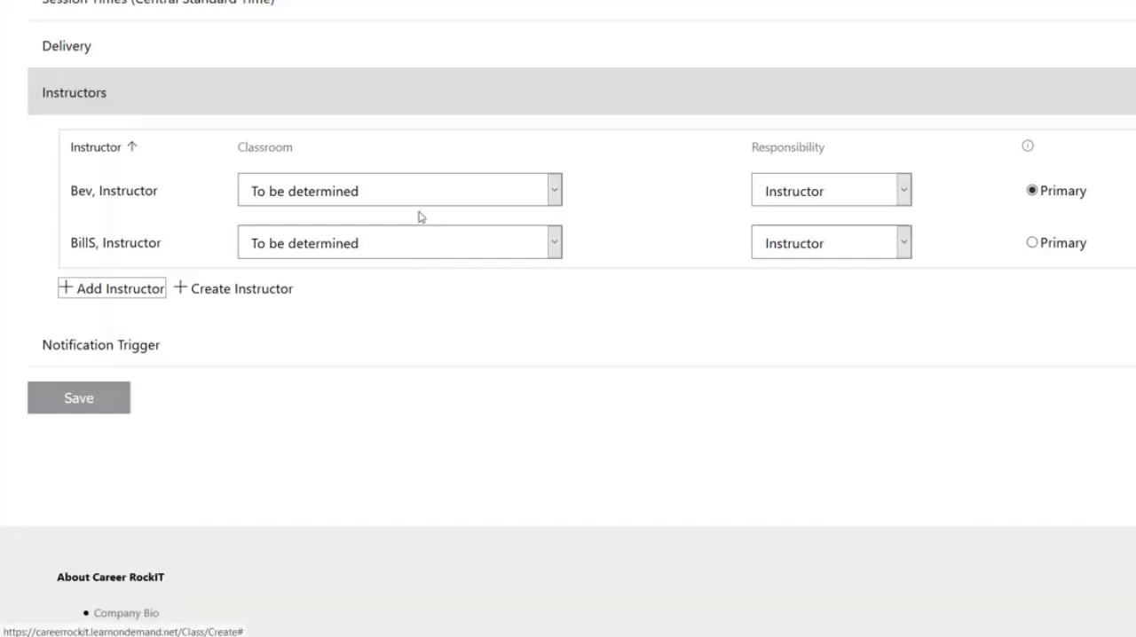
click(1072, 246)
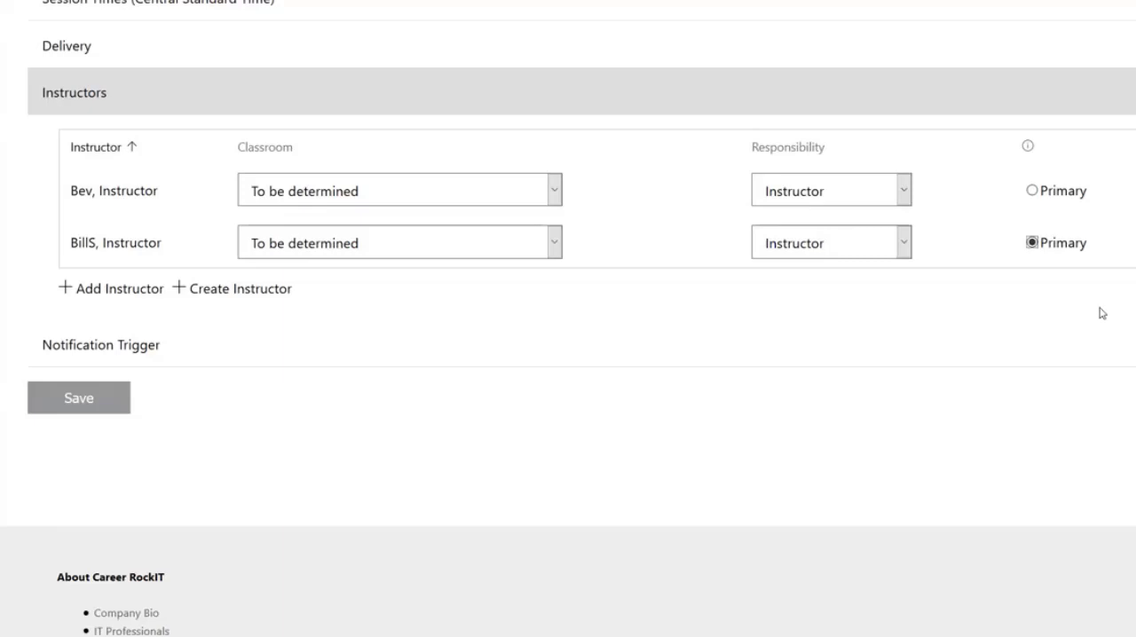
- Edit session 2 on 11/9/2020 so that only the first instructor is assigned to it
scroll(363, 358, up, 2)
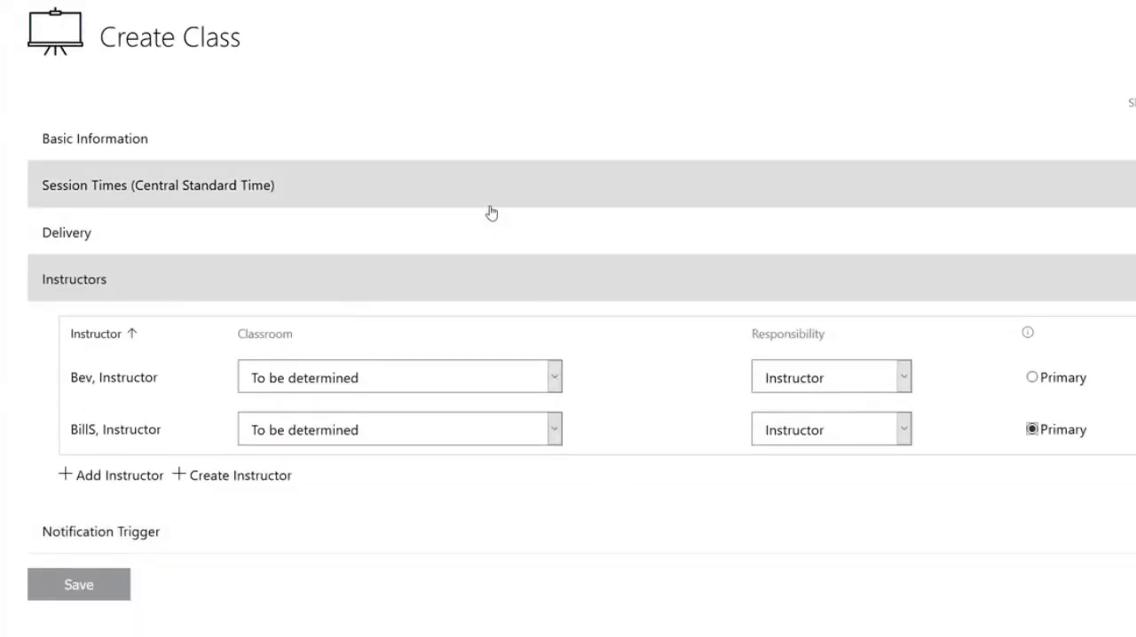
click(490, 206)
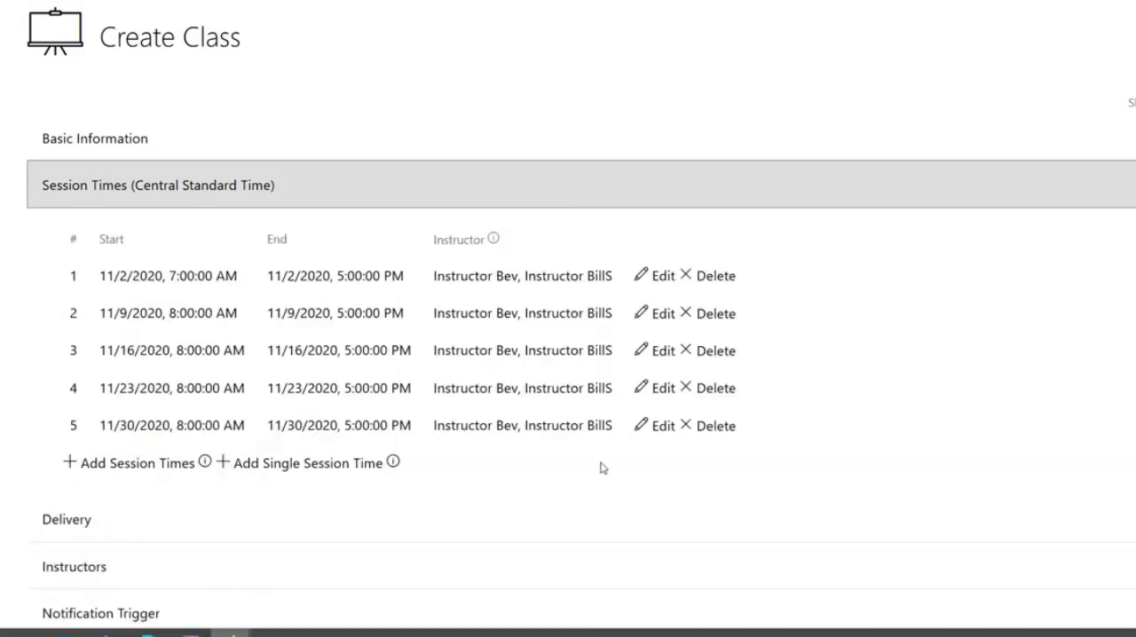
click(662, 315)
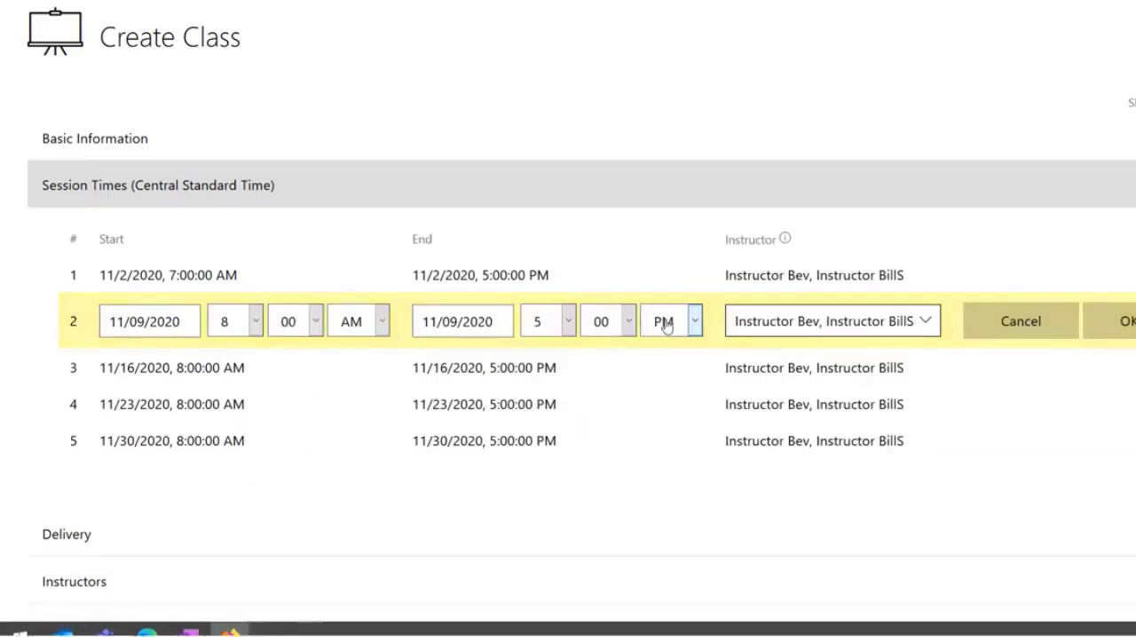
click(883, 322)
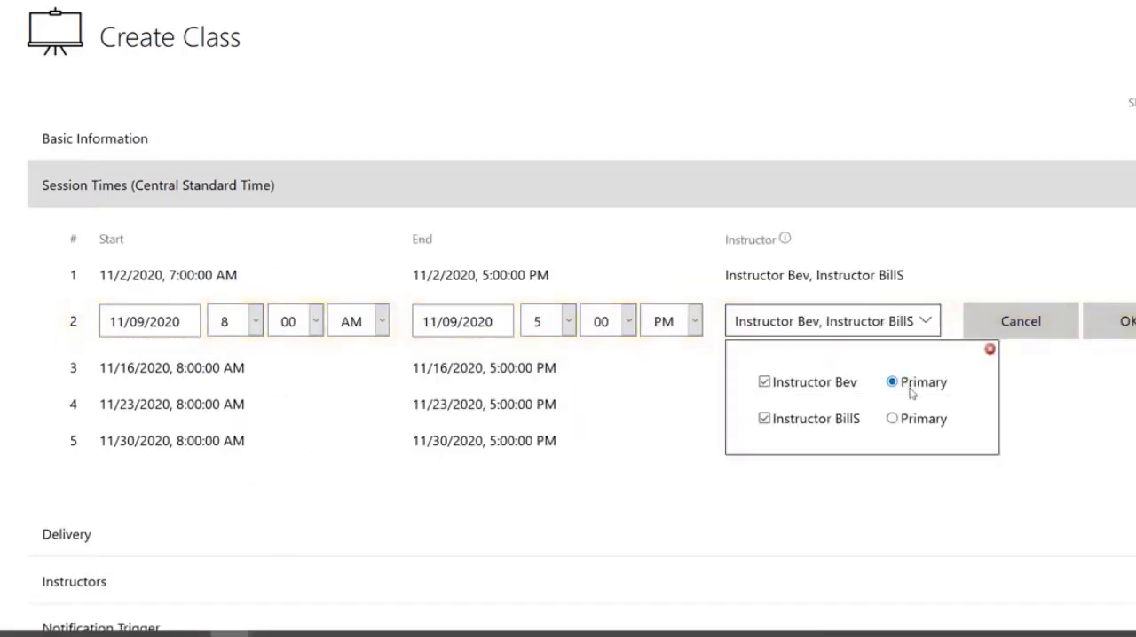
click(791, 419)
click(1088, 324)
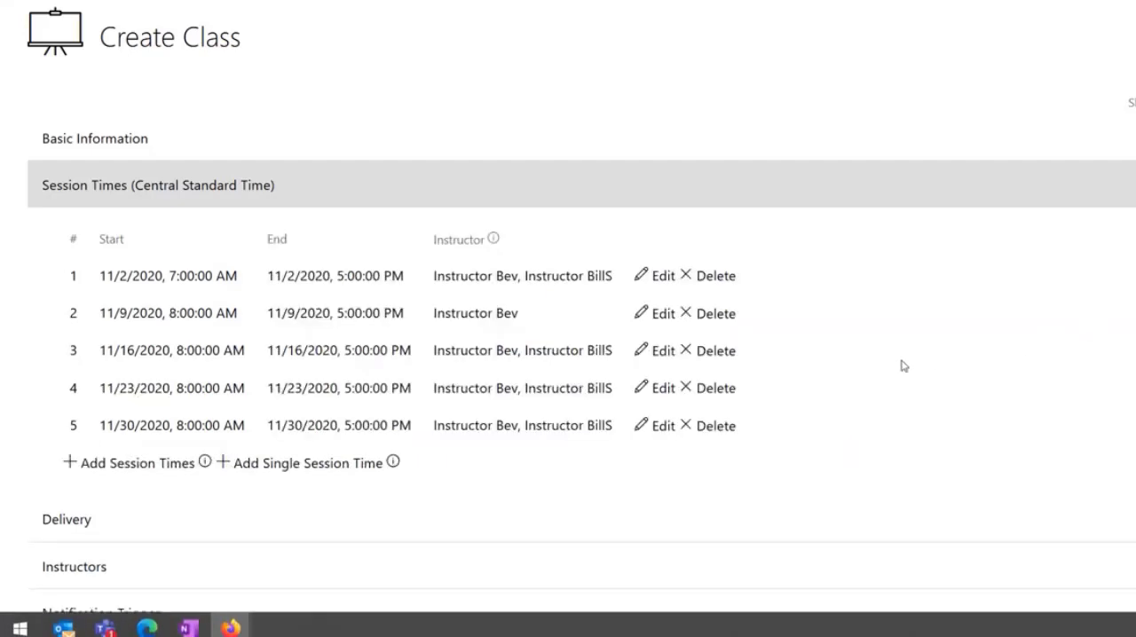
- Edit session 4 on 11/23/2020 so that only the first instructor is assigned to it
click(661, 389)
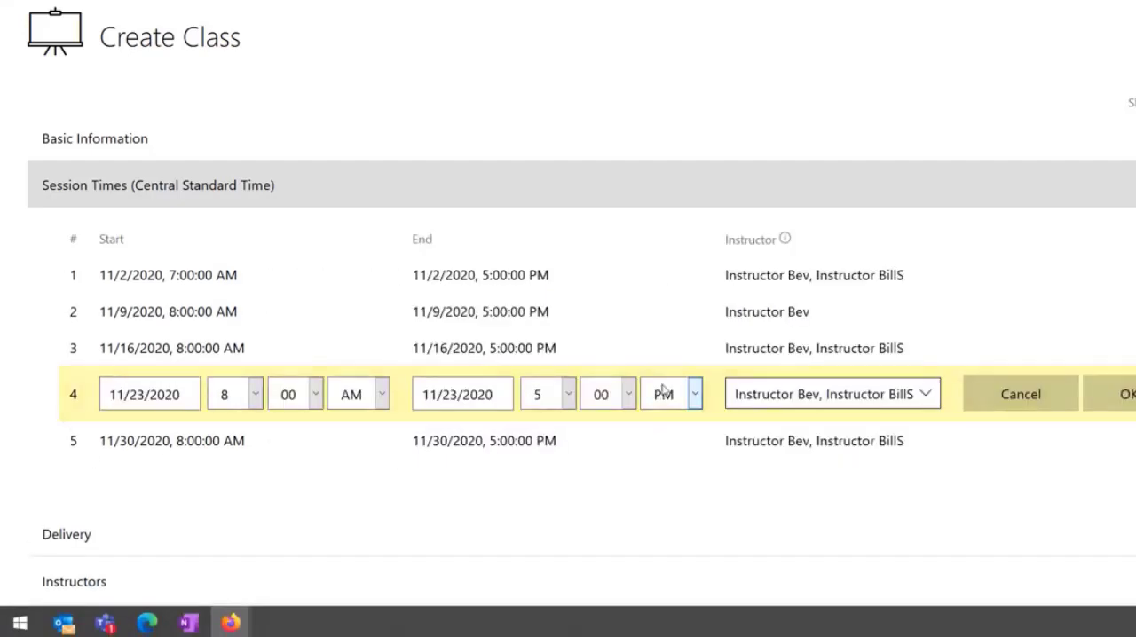
click(927, 397)
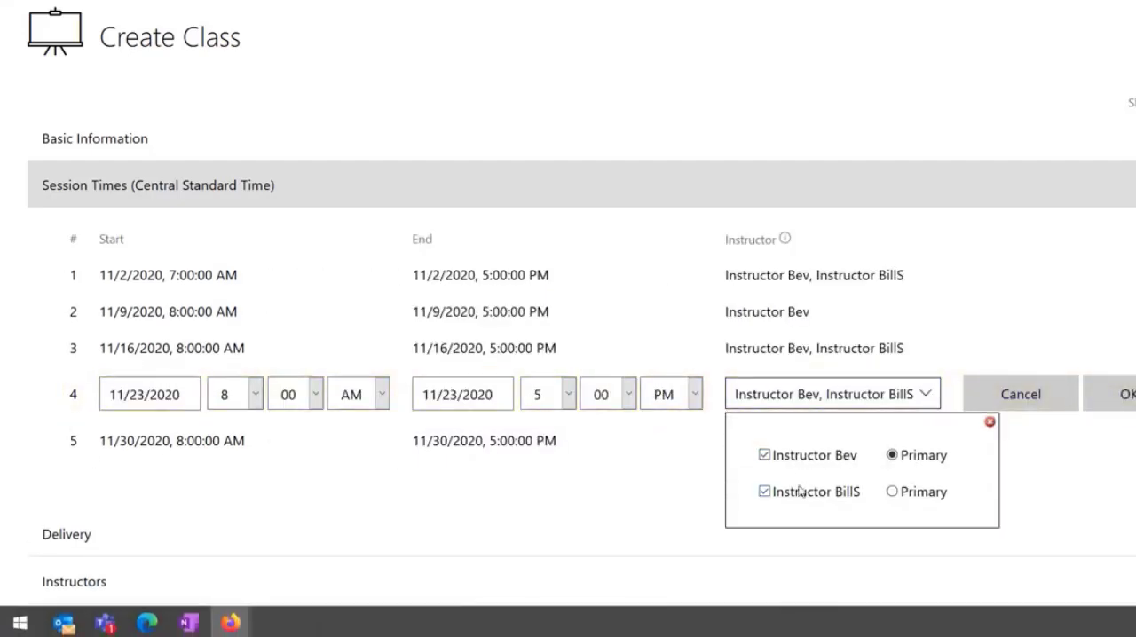
click(803, 493)
click(1095, 397)
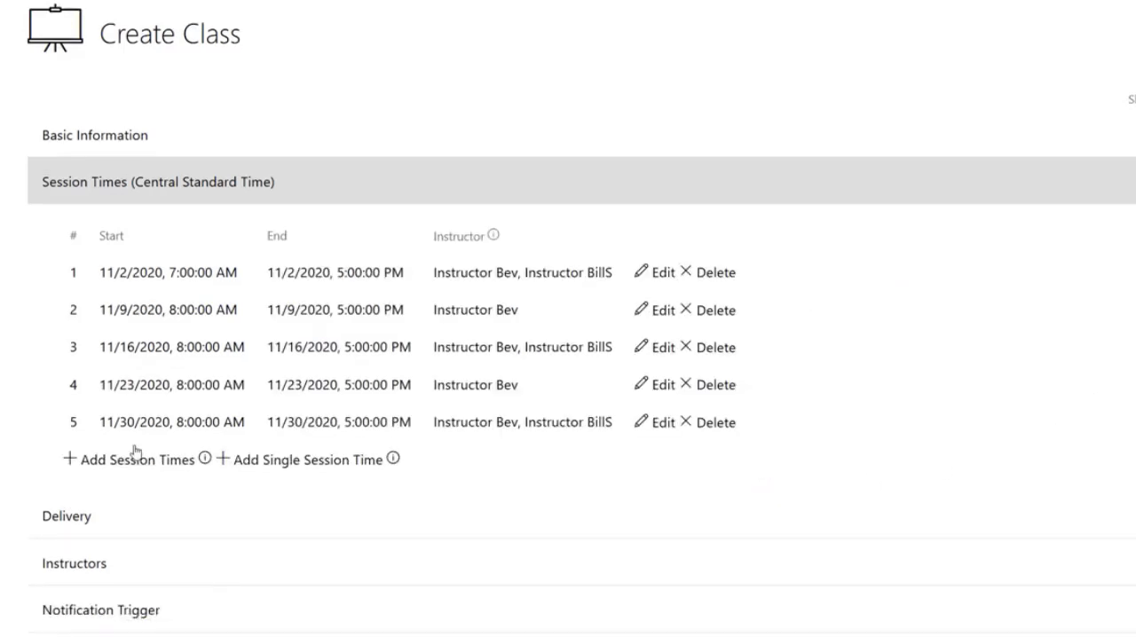
- Save the class, review the listed instructor and classroom conflicts, and accept them to proceed with creation
scroll(133, 452, down, 3)
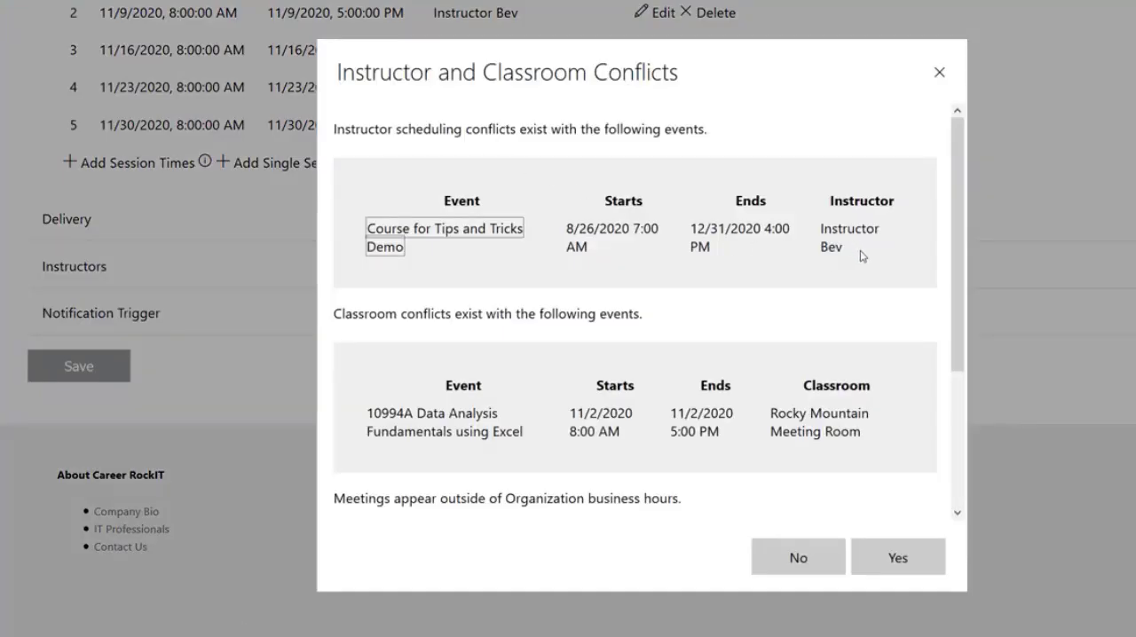
click(830, 250)
drag(830, 249, 360, 233)
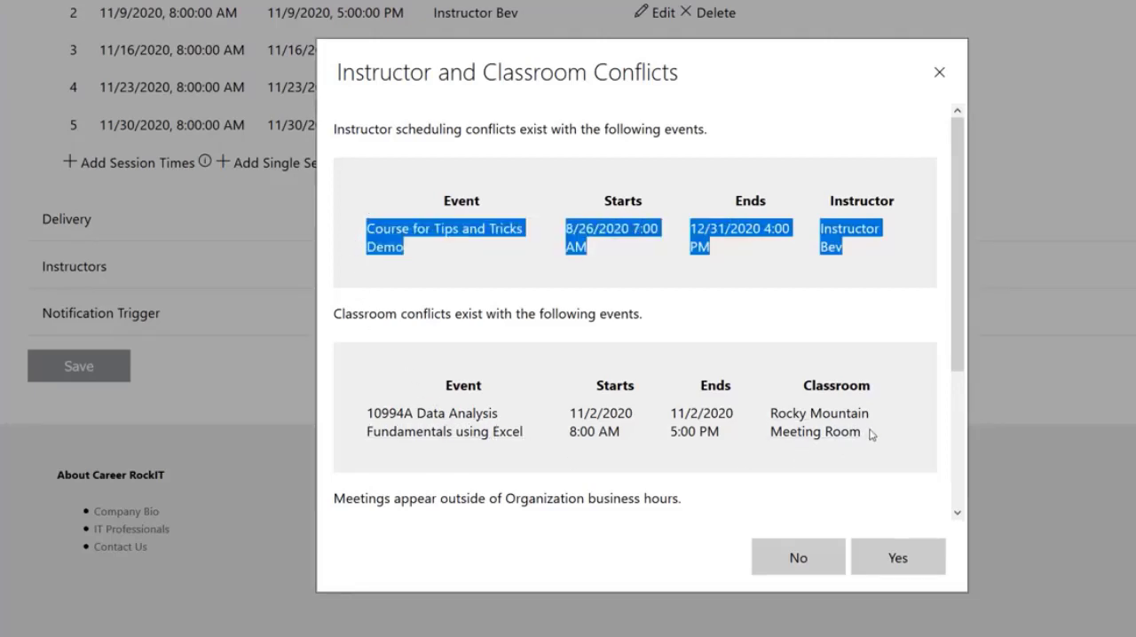
drag(871, 435, 352, 413)
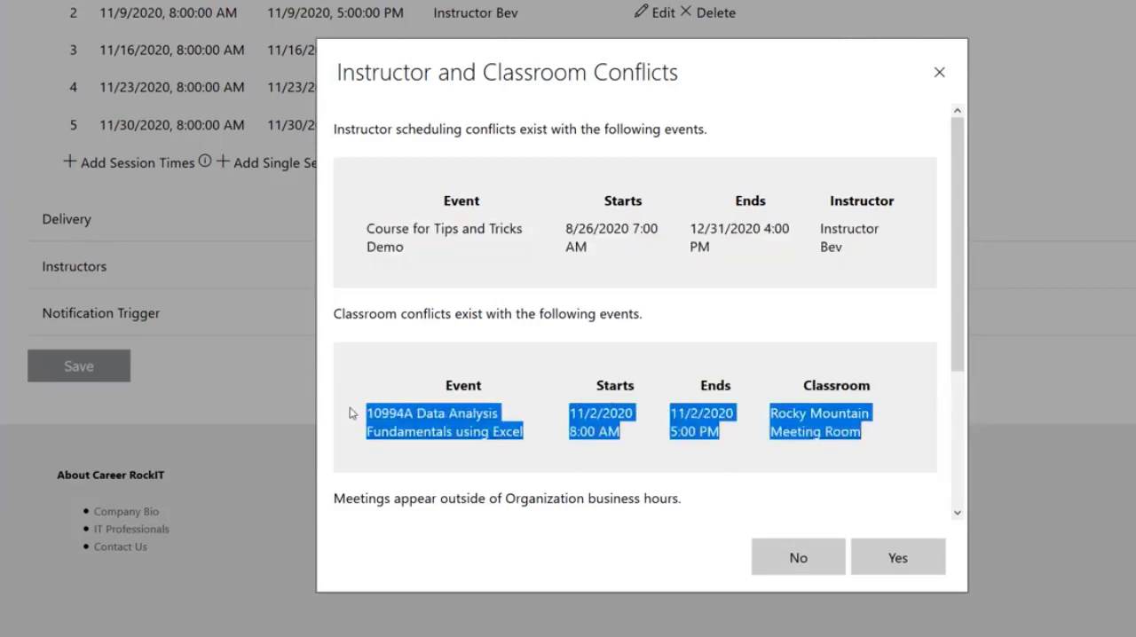
click(531, 474)
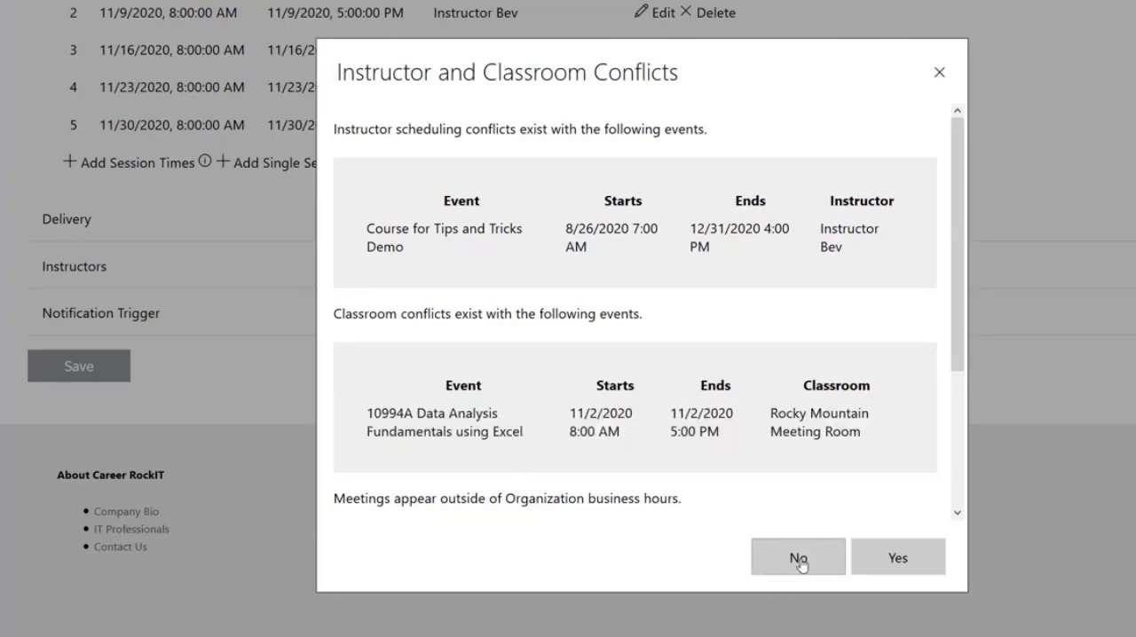
click(898, 558)
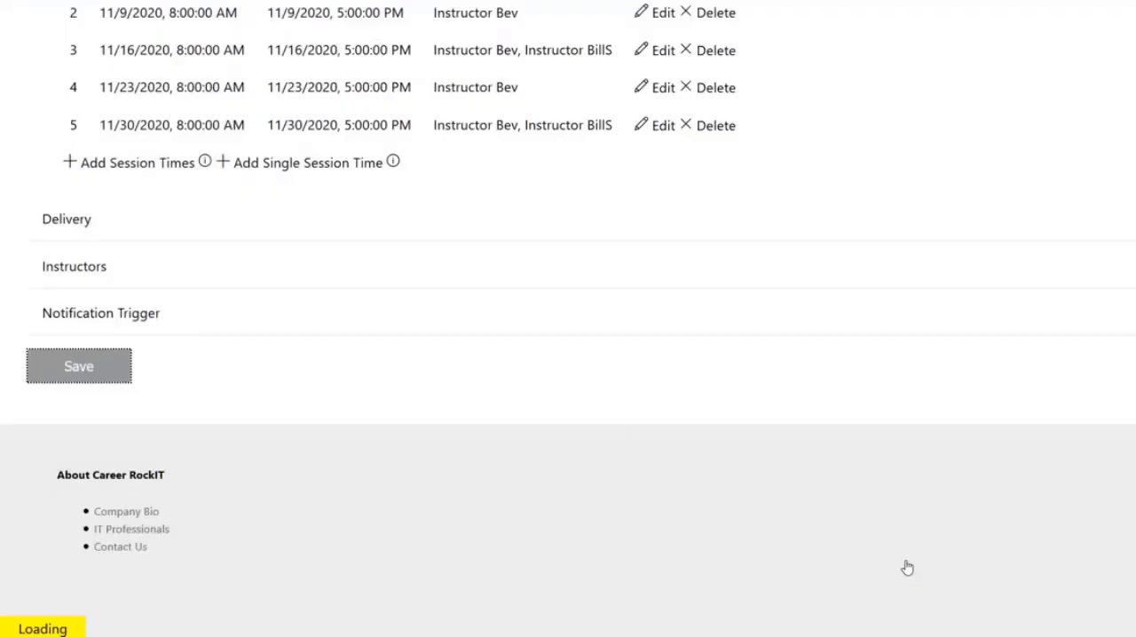
- Examine which values the Create Class form keeps after saving in its Basic Information, Delivery, Instructors and Session Times sections
scroll(367, 360, up, 5)
scroll(223, 525, up, 2)
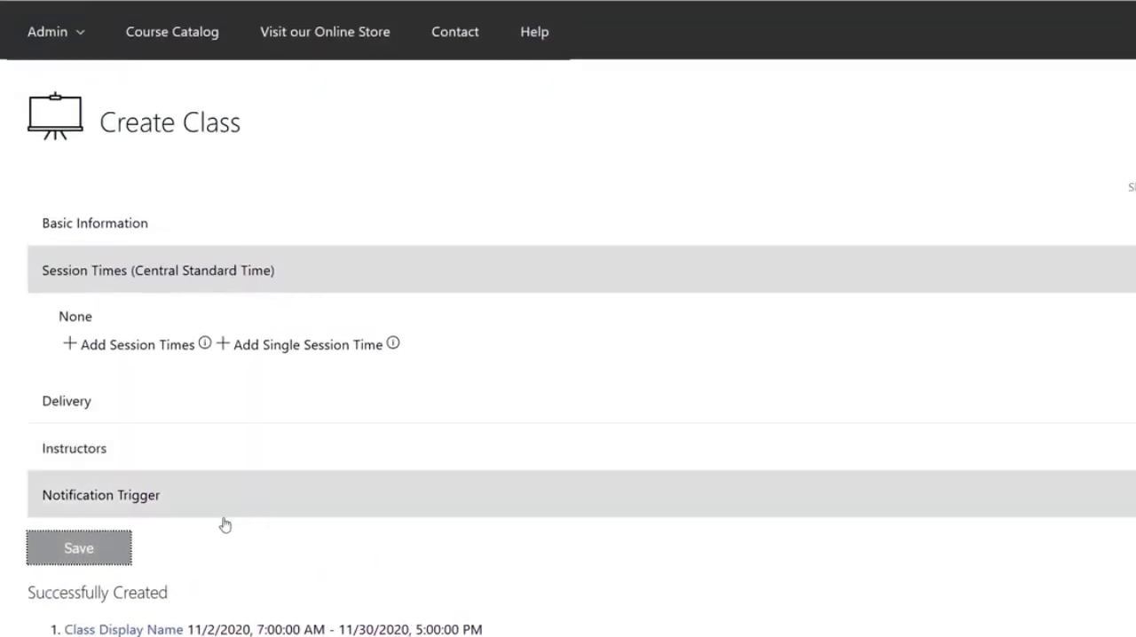
scroll(213, 471, down, 2)
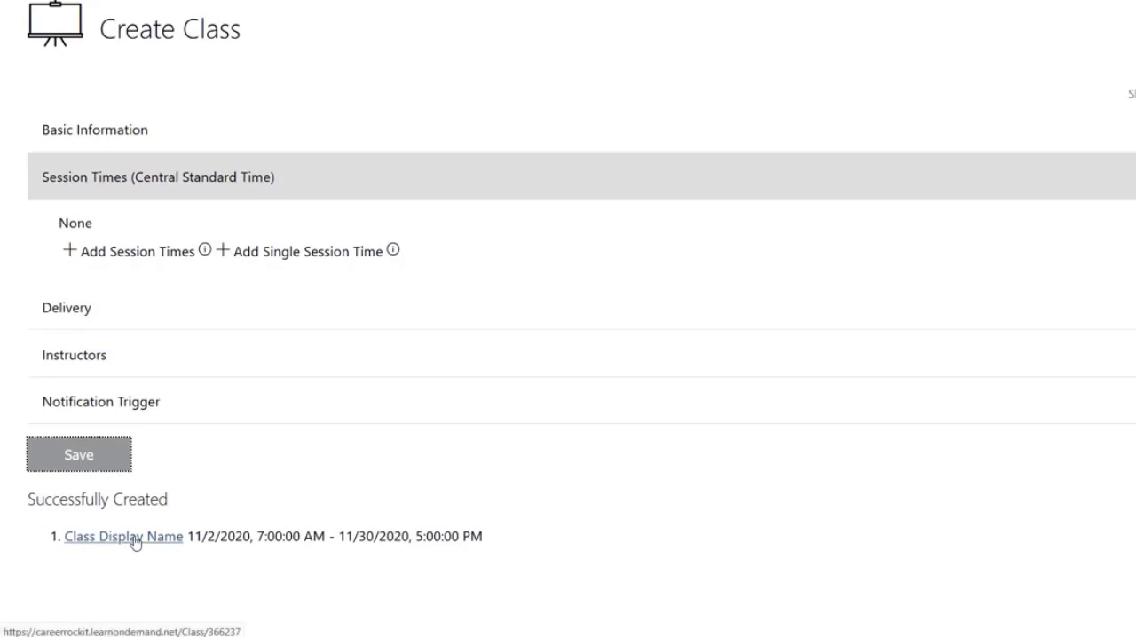
click(162, 133)
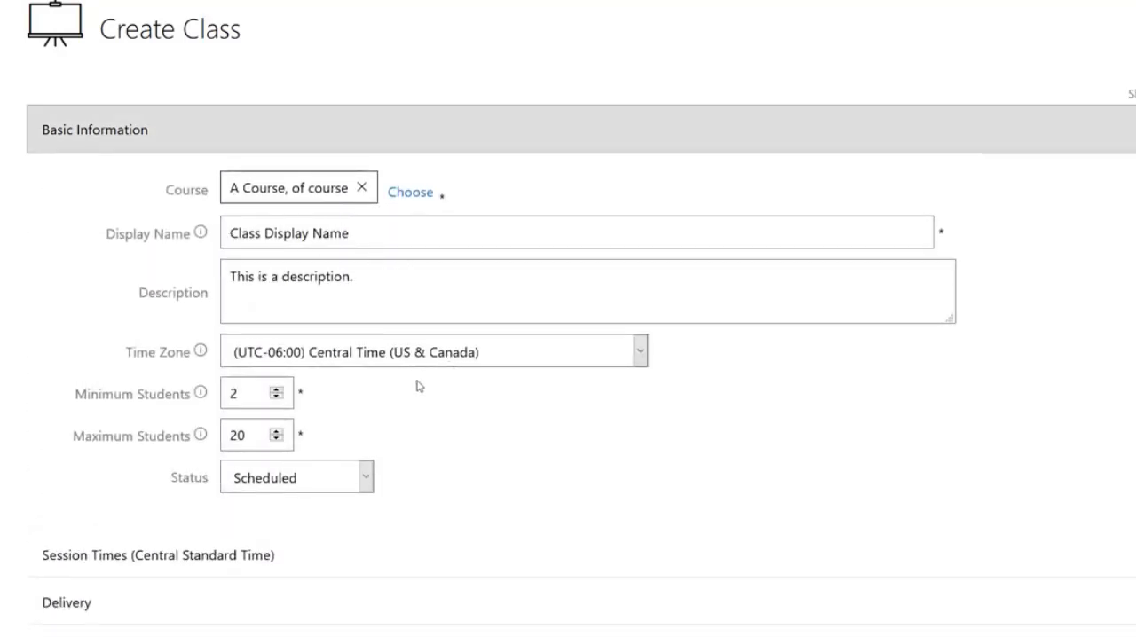
scroll(418, 390, down, 2)
click(406, 411)
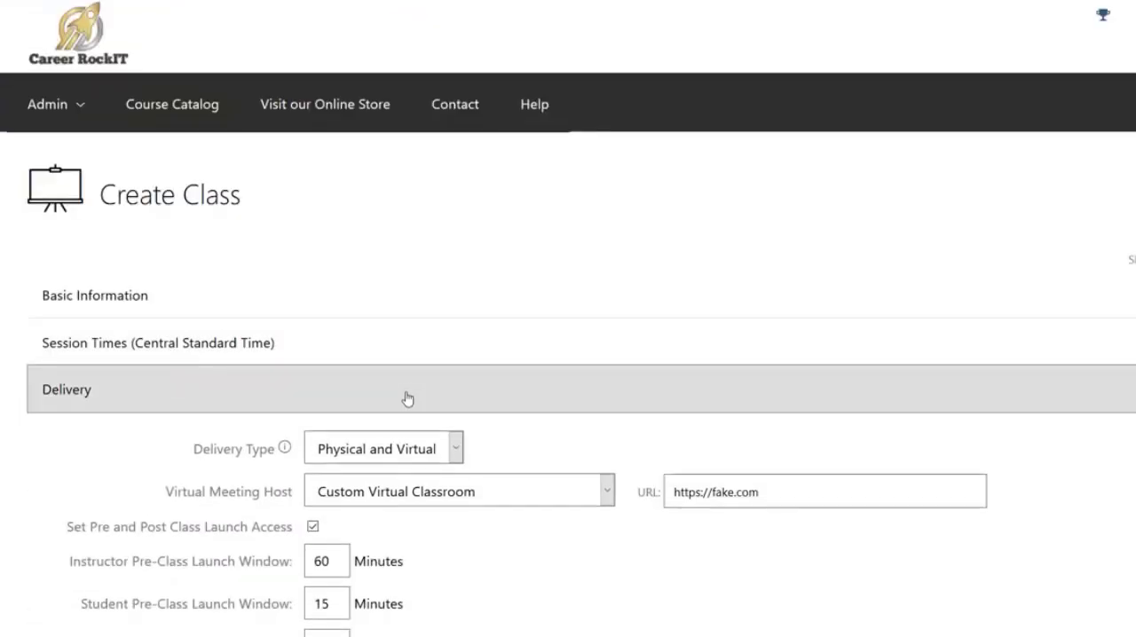
scroll(406, 390, down, 3)
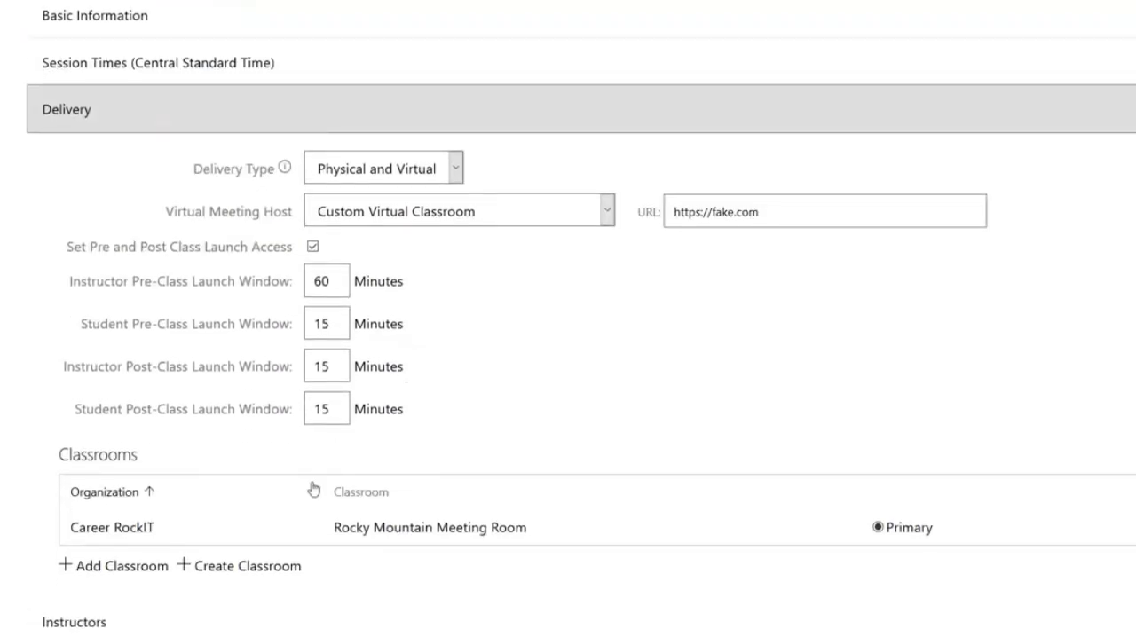
scroll(298, 551, down, 2)
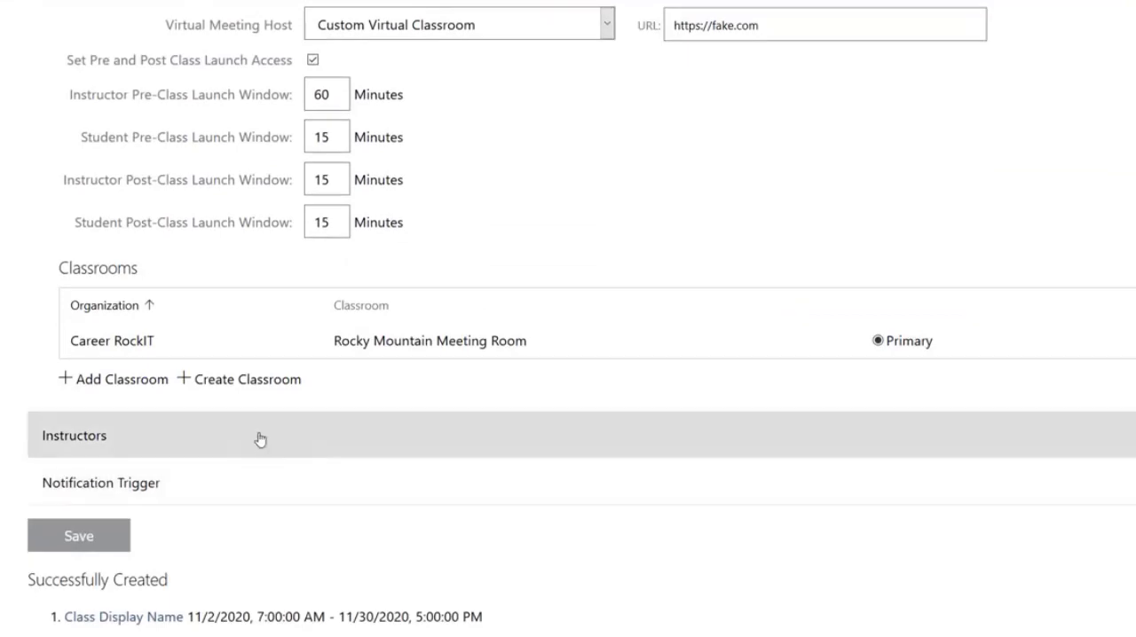
click(261, 437)
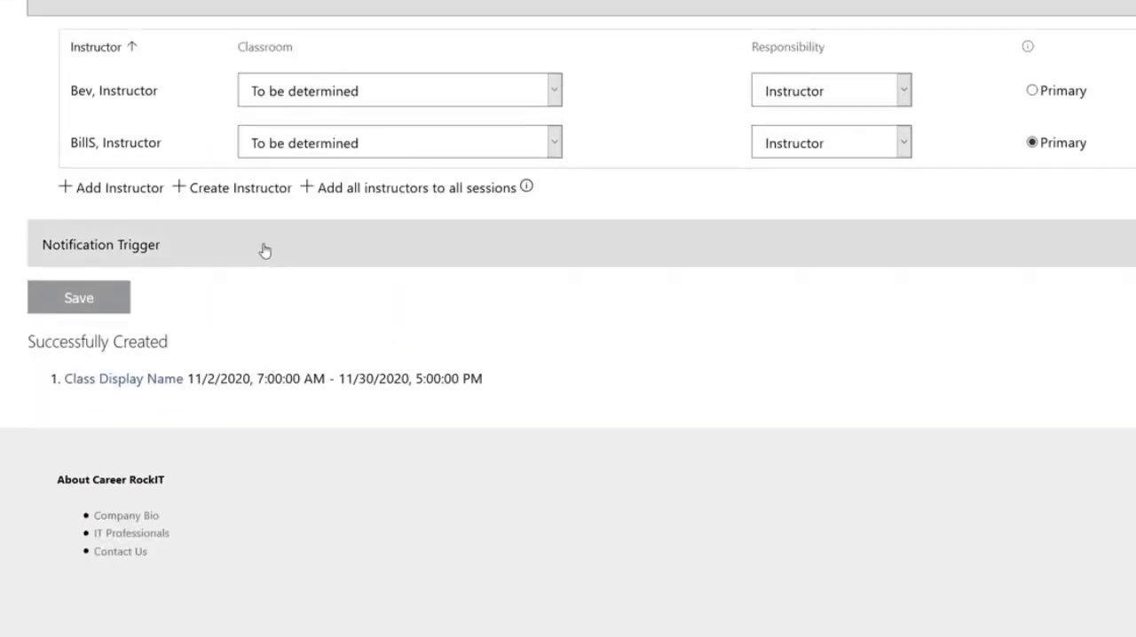
scroll(263, 248, up, 2)
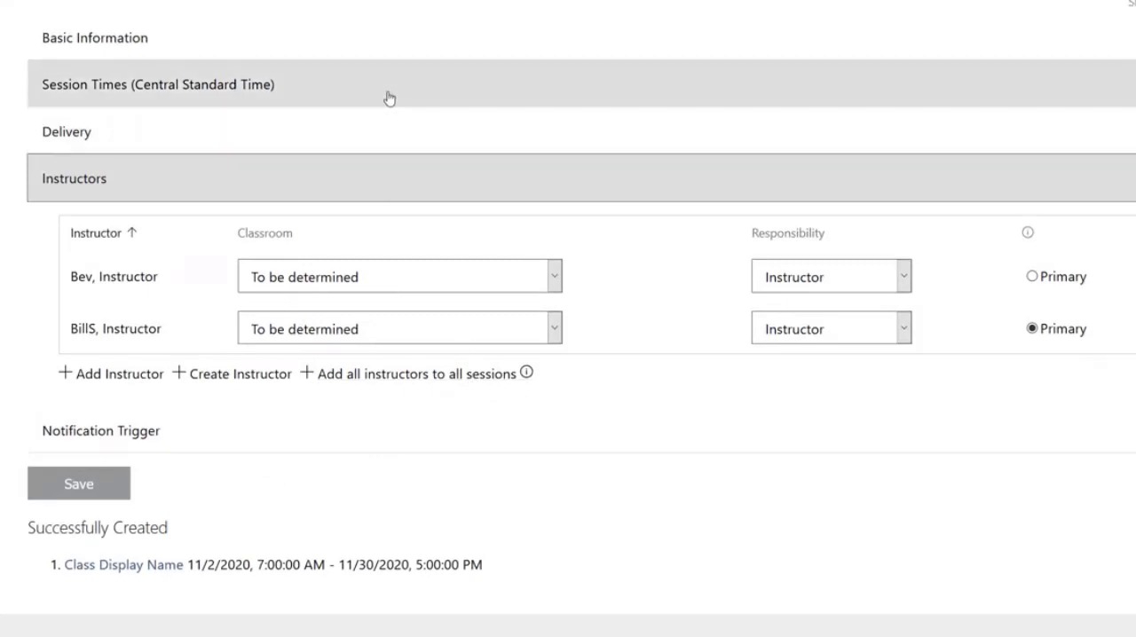
click(389, 99)
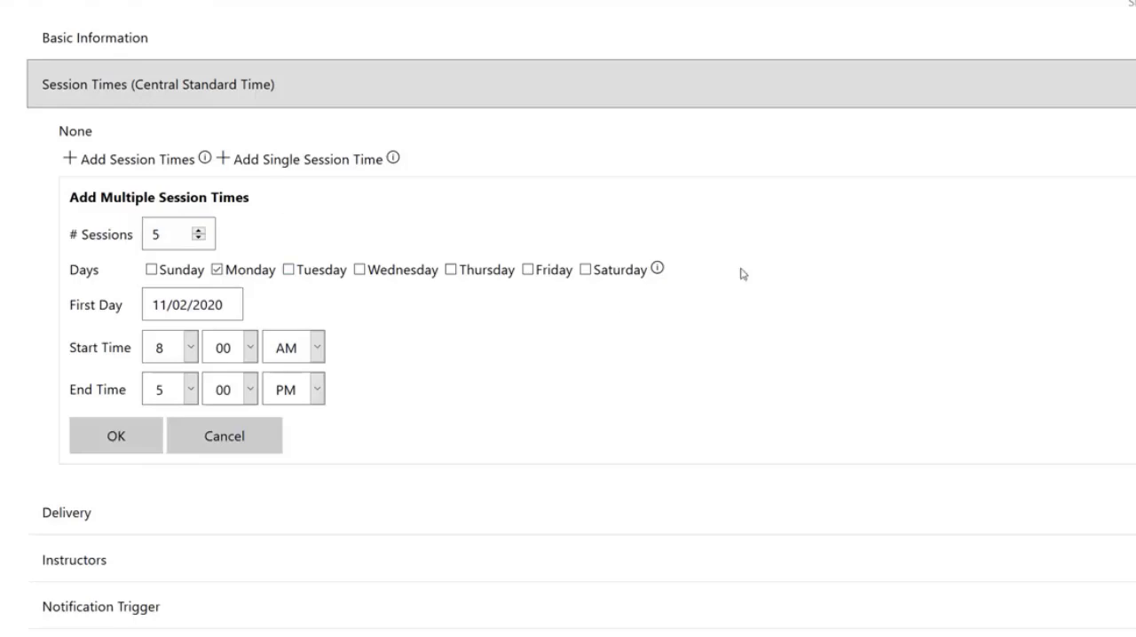
scroll(743, 275, down, 2)
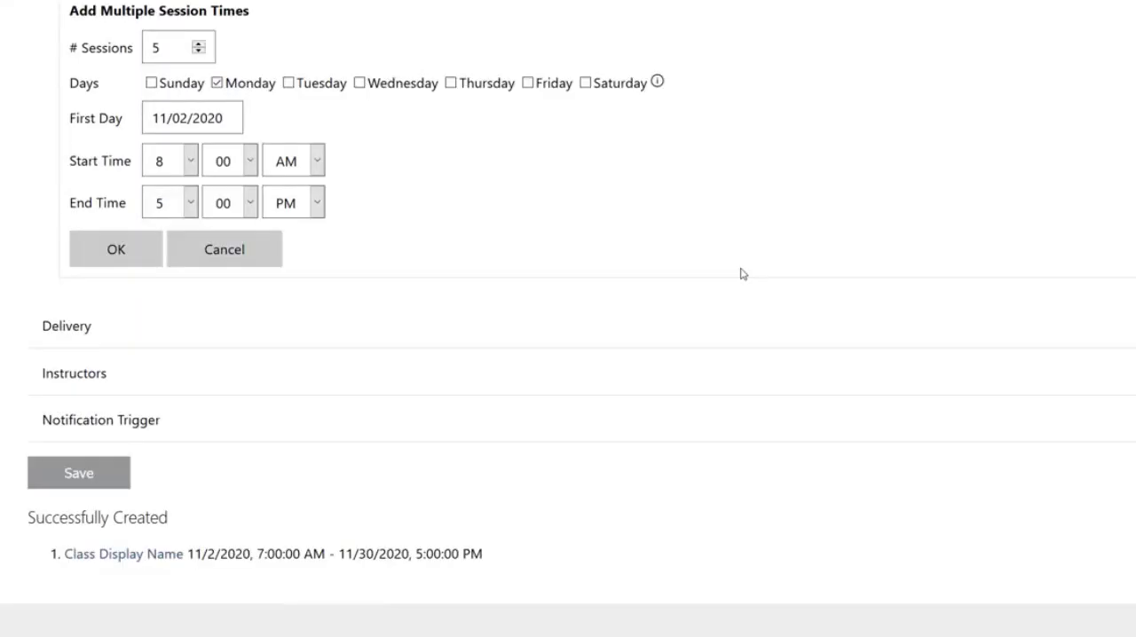
- Open the newly created class and review its description, basic information, status, enrollment and activities down to the course information
click(149, 561)
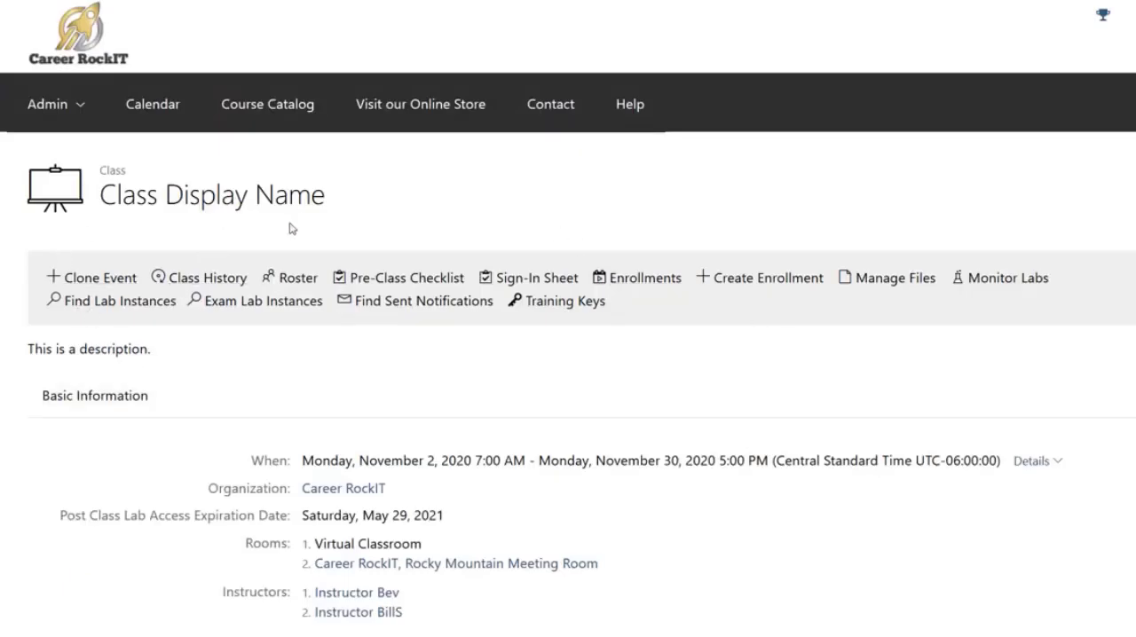
drag(153, 349, 24, 349)
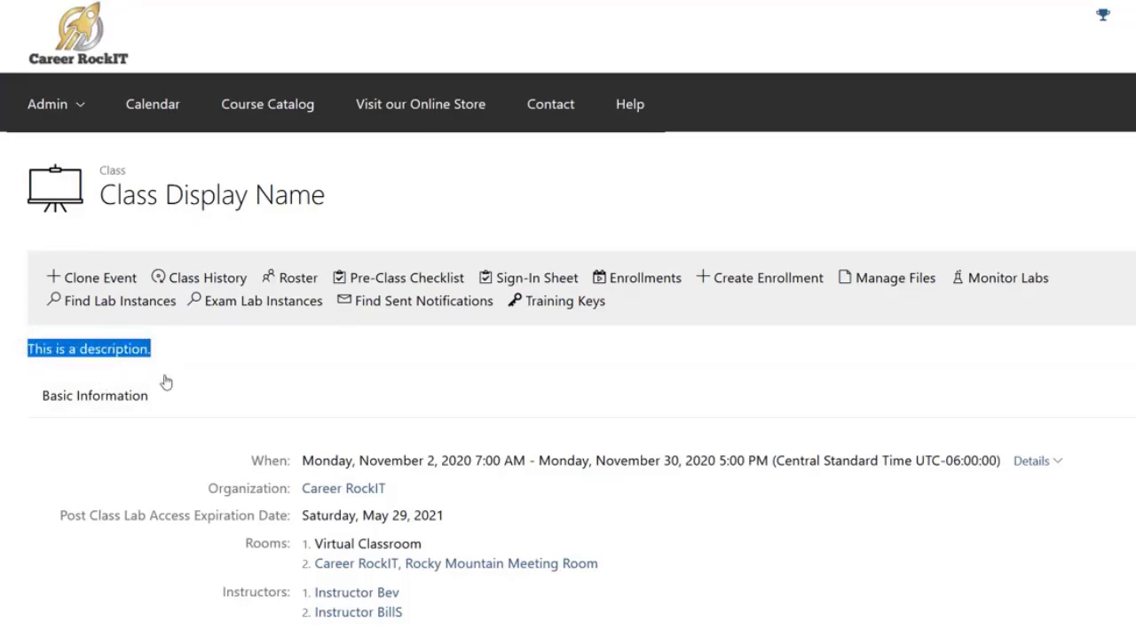
click(264, 368)
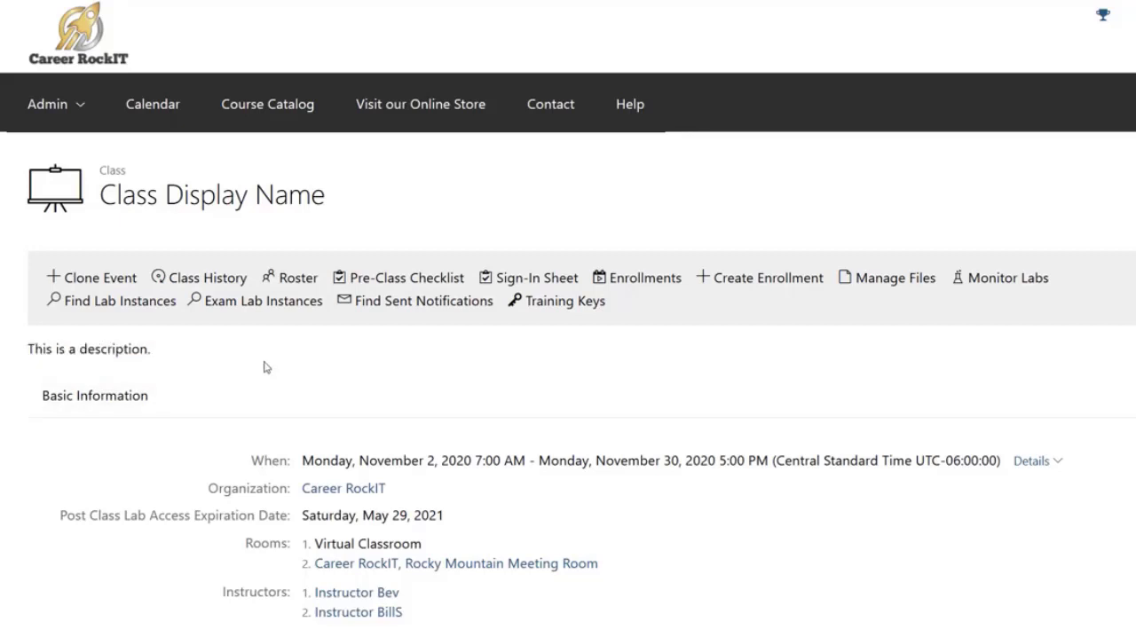
scroll(265, 367, down, 3)
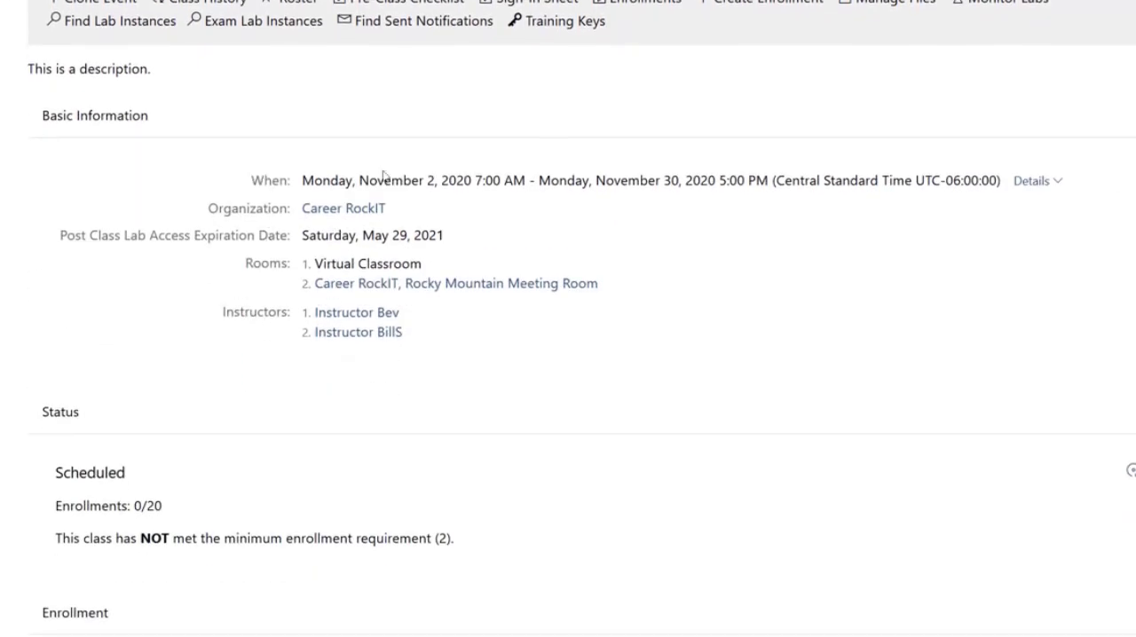
scroll(592, 399, down, 1)
scroll(592, 399, down, 5)
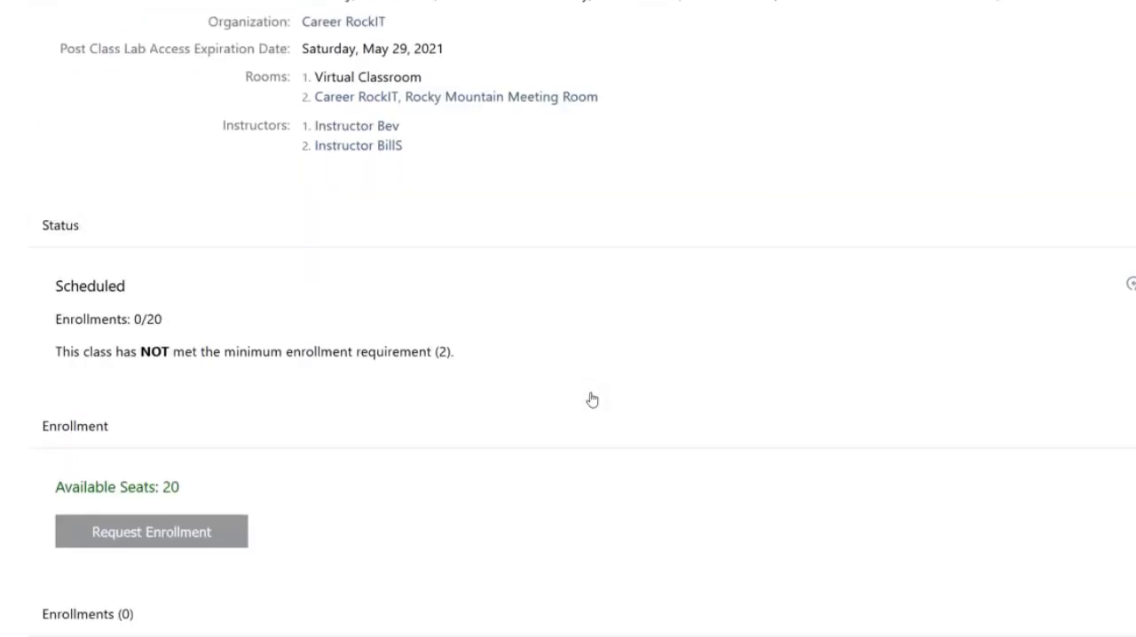
scroll(592, 400, down, 2)
scroll(592, 399, down, 4)
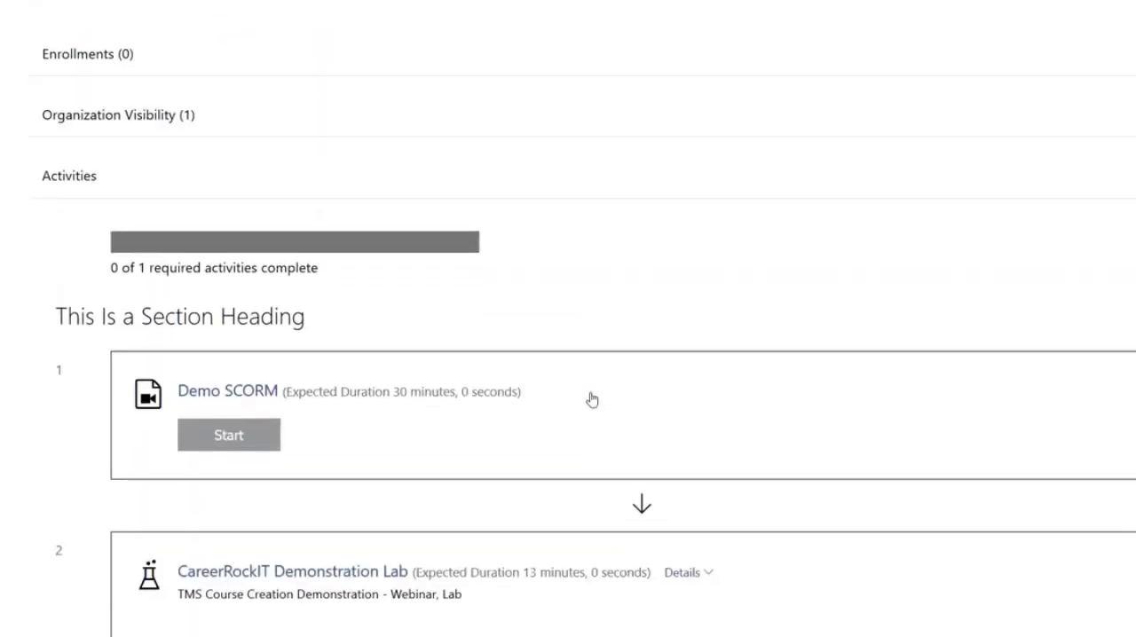
scroll(592, 400, down, 7)
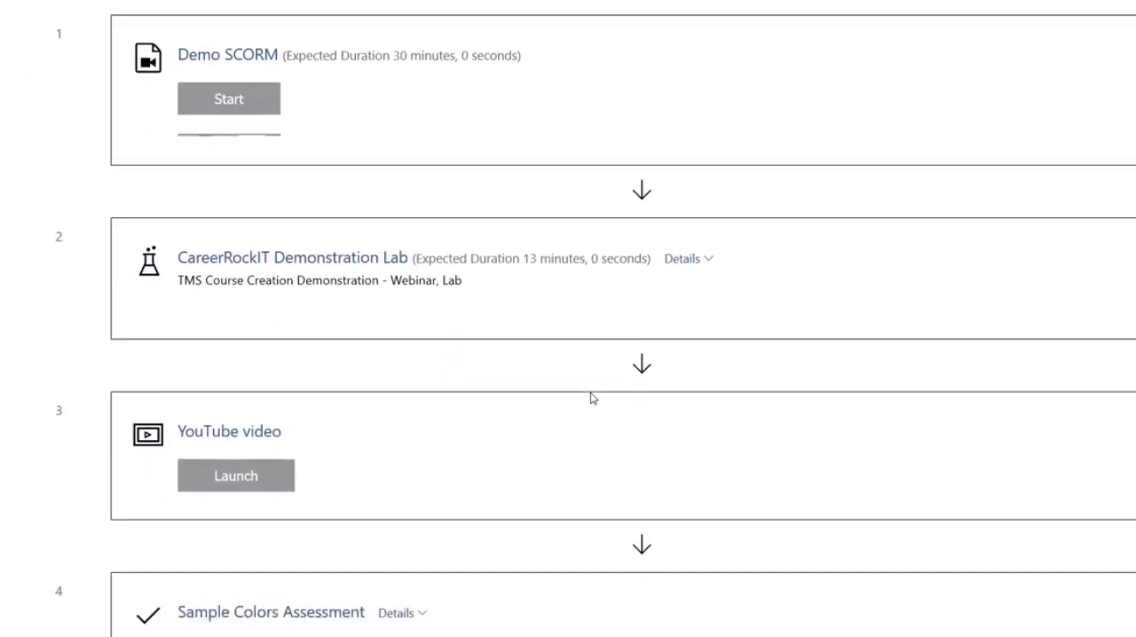
scroll(592, 400, down, 3)
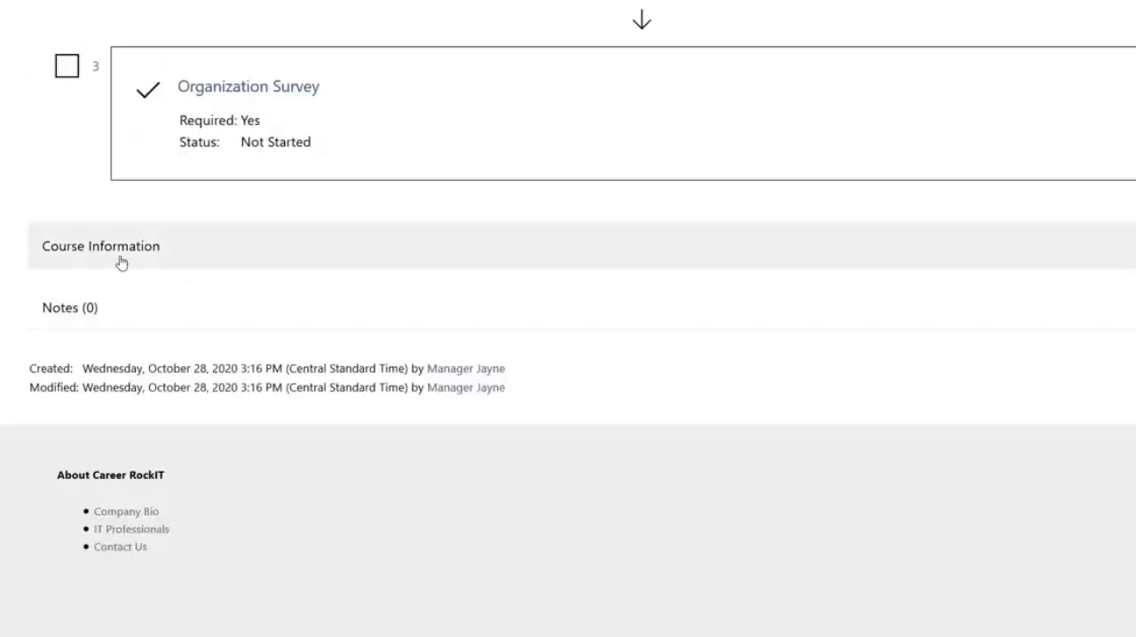